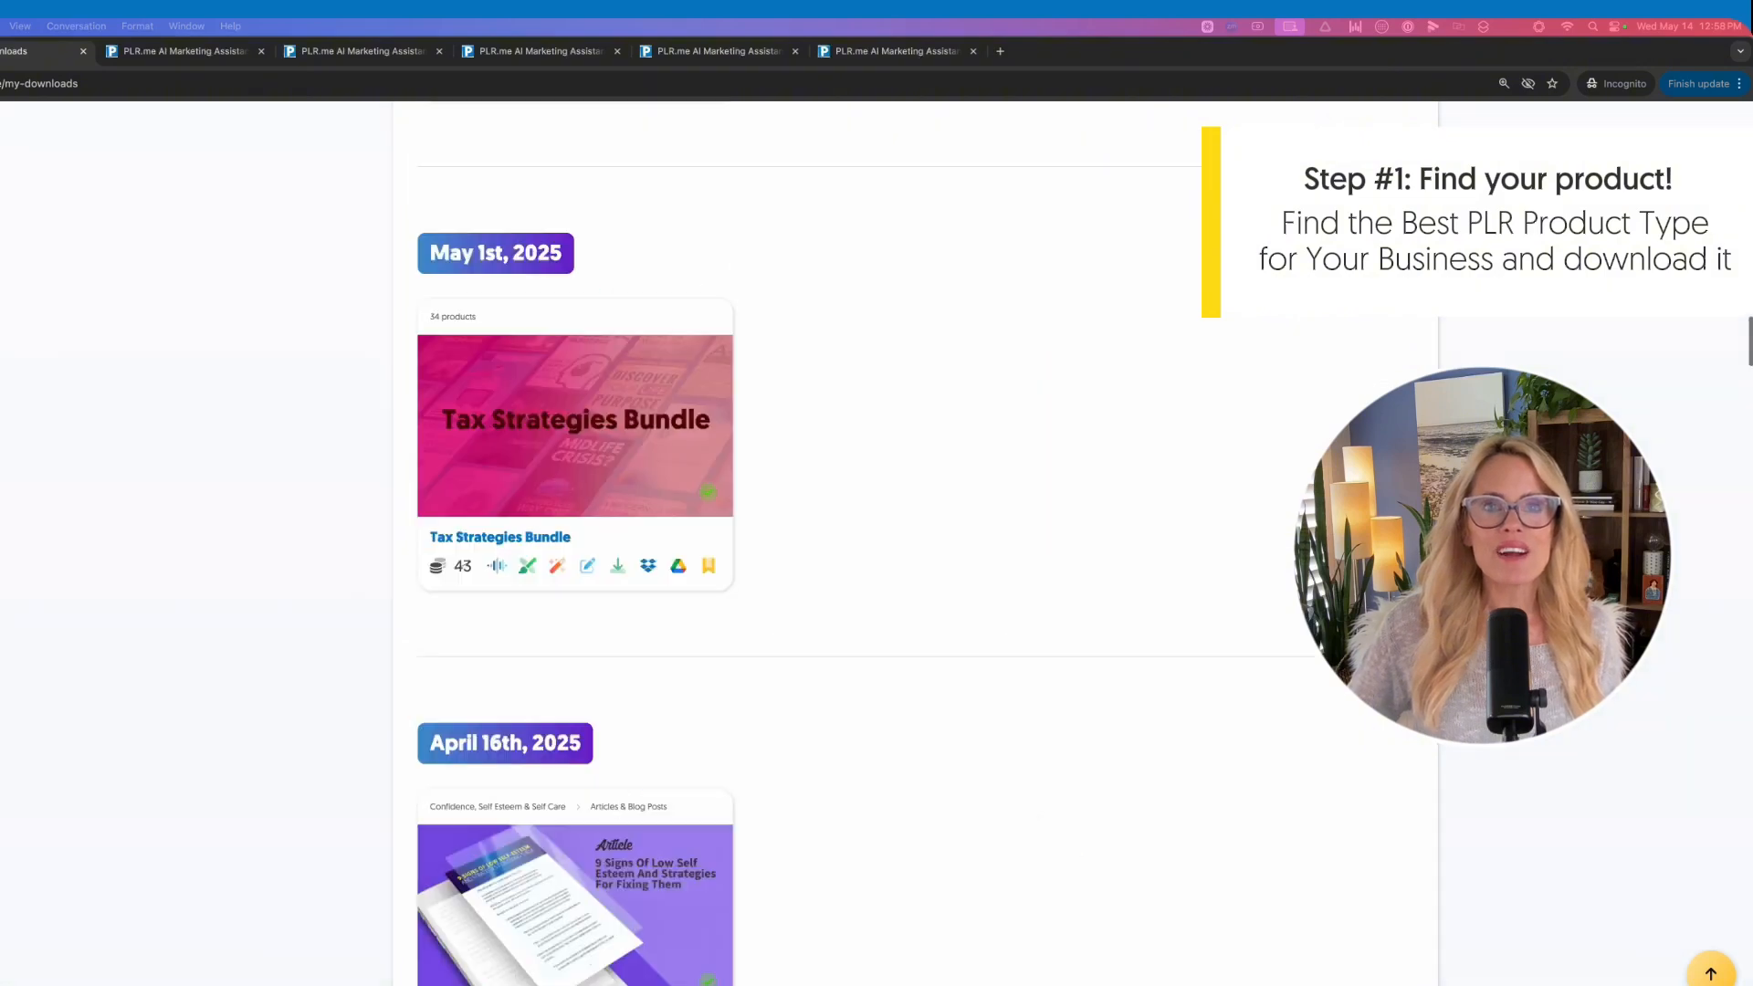
Step: Search the product library for "parenting"
left_click(556, 128)
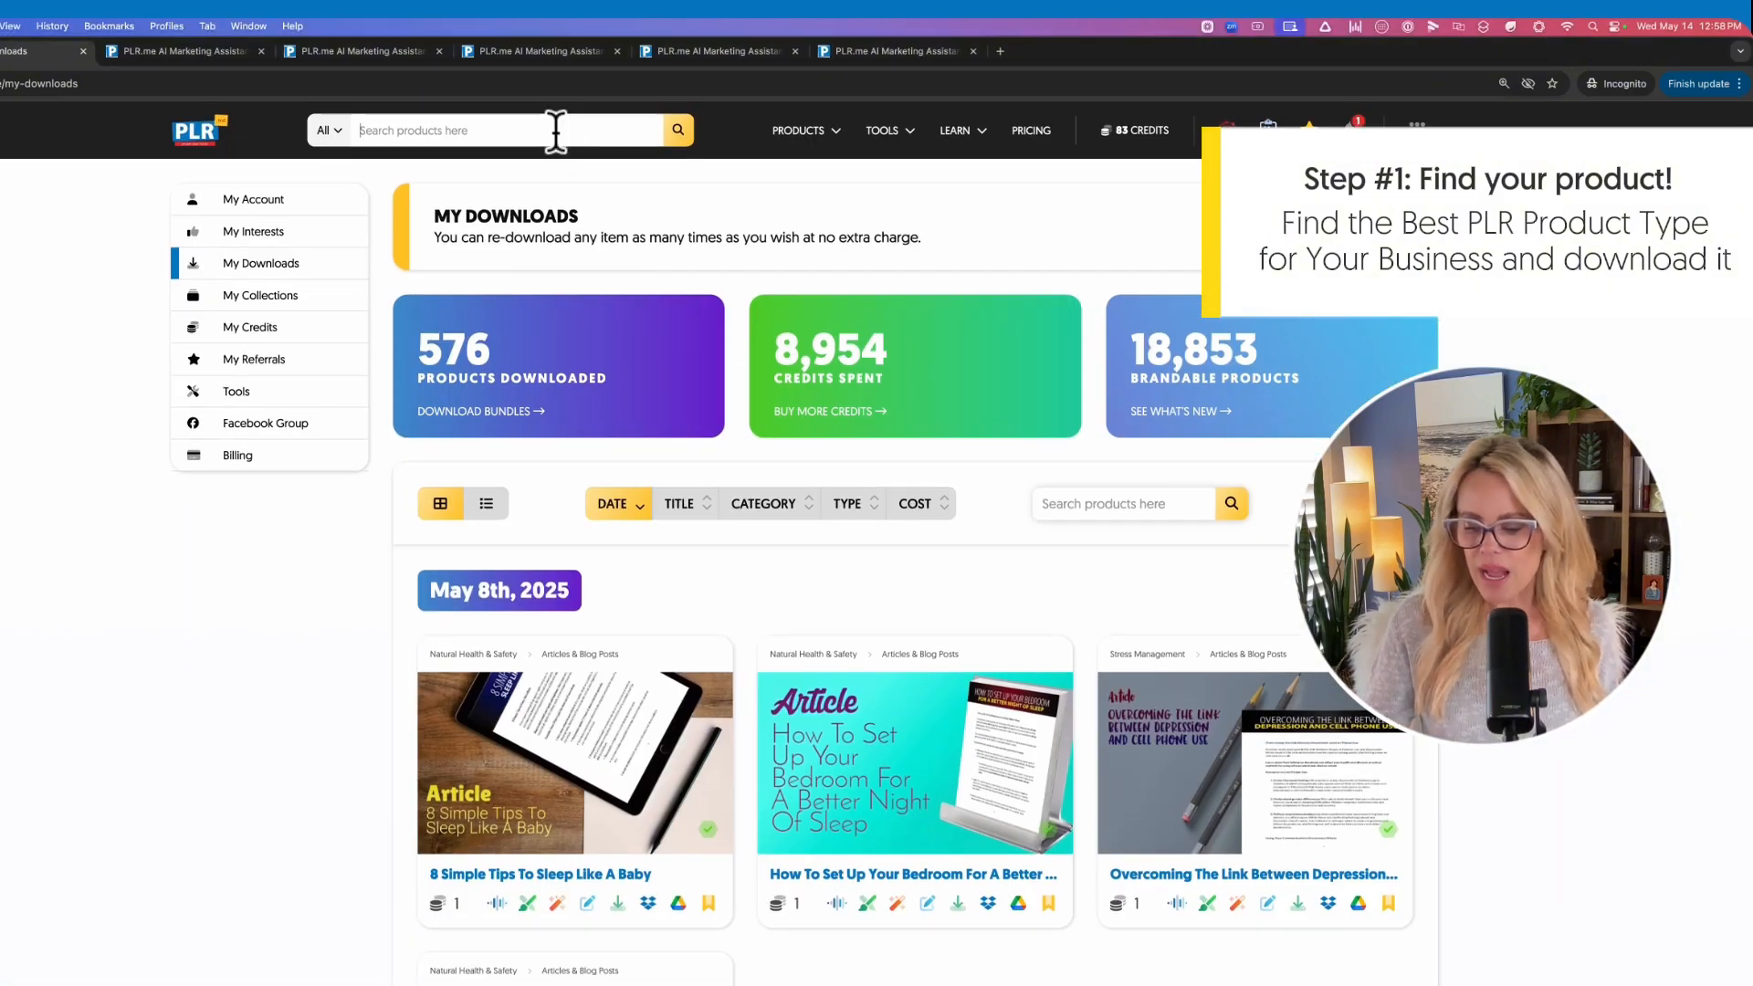
key("super+plus")
key("super+plus")
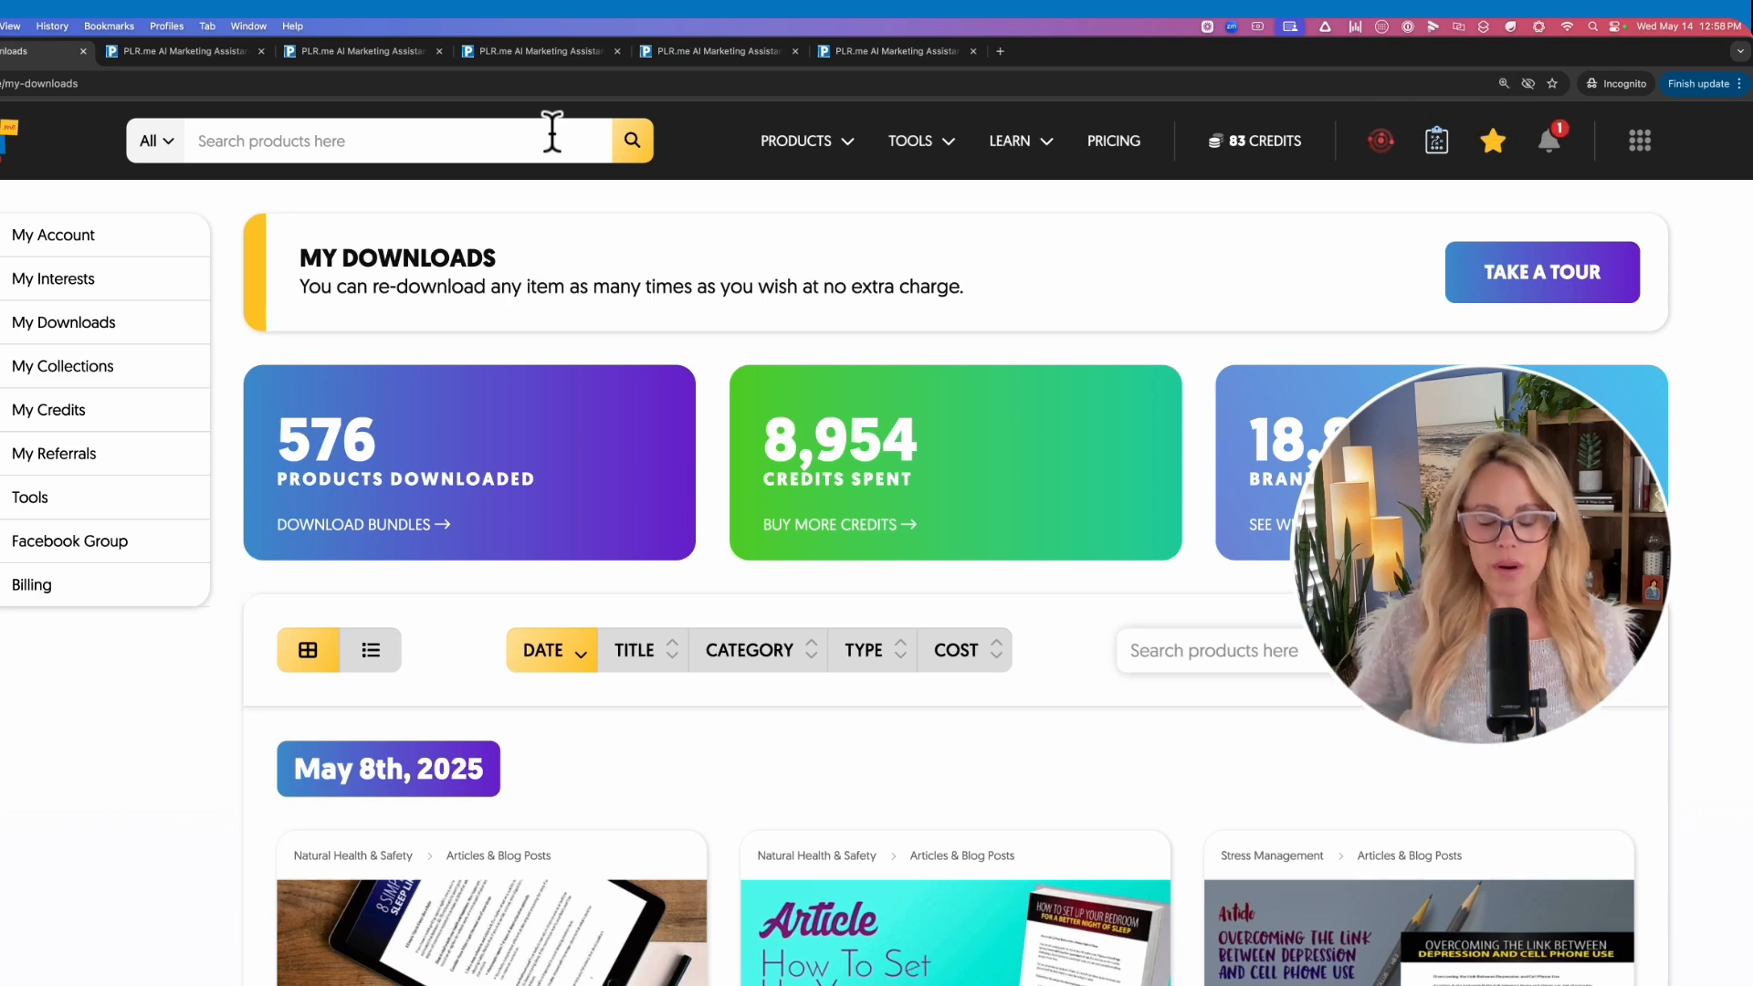
type("paren")
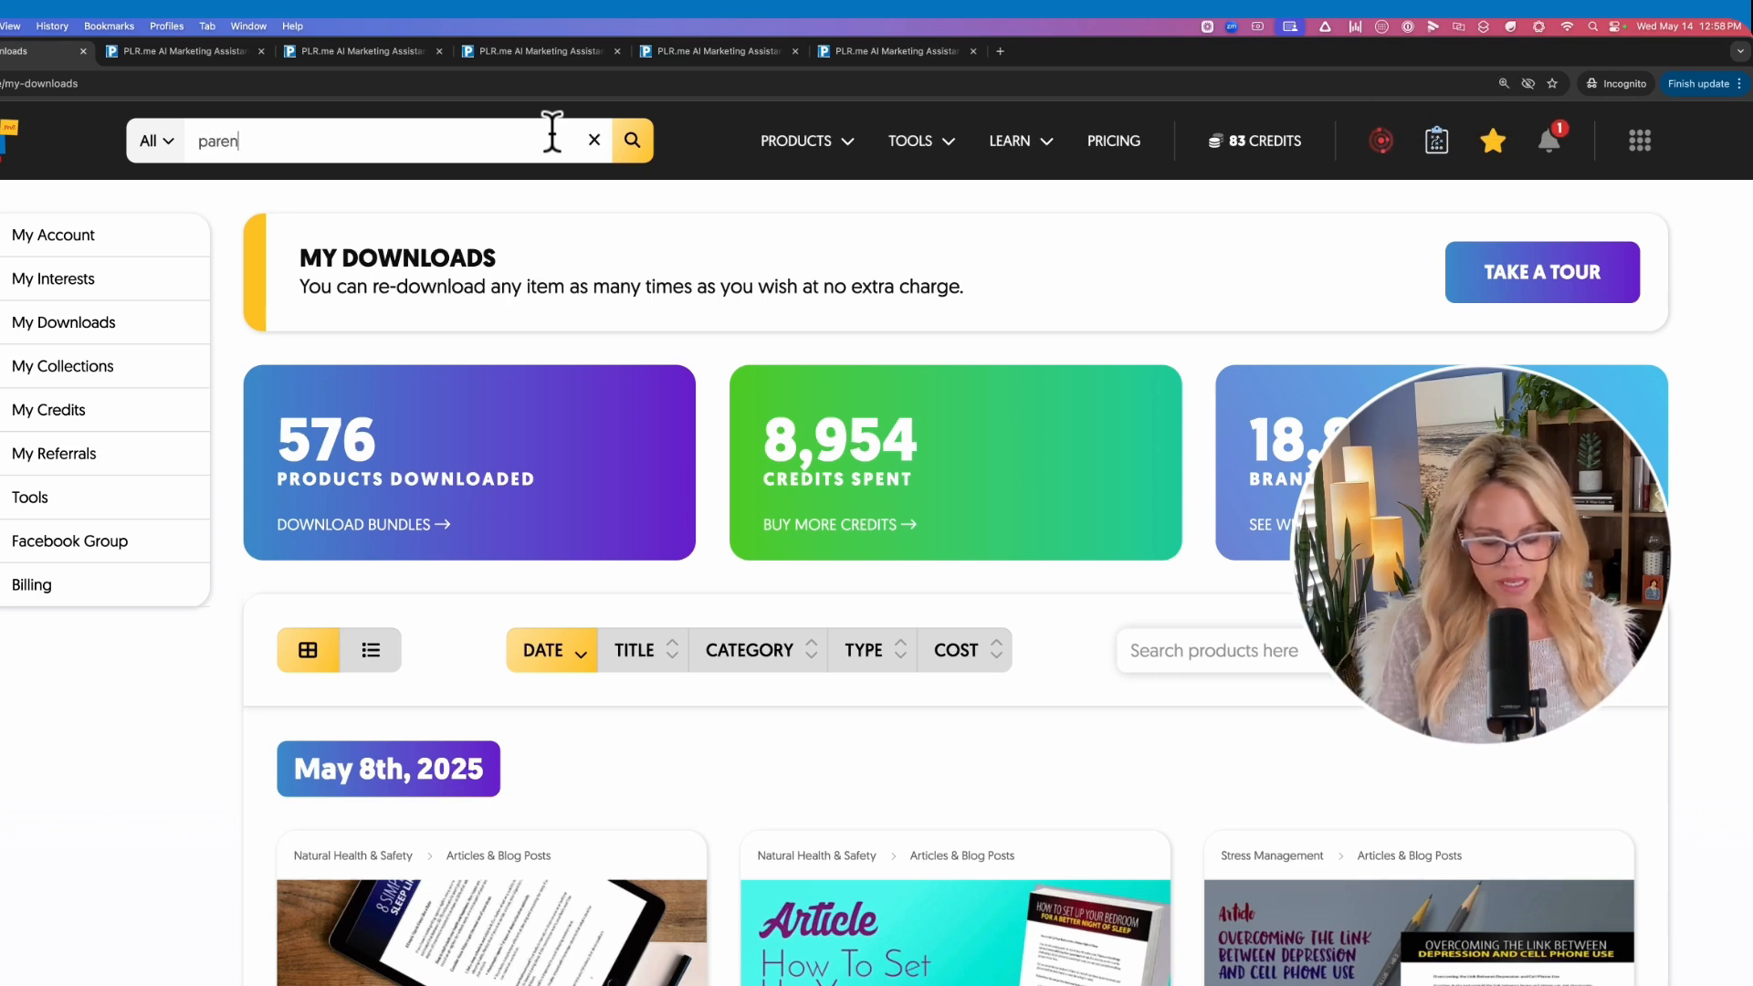
type("ting")
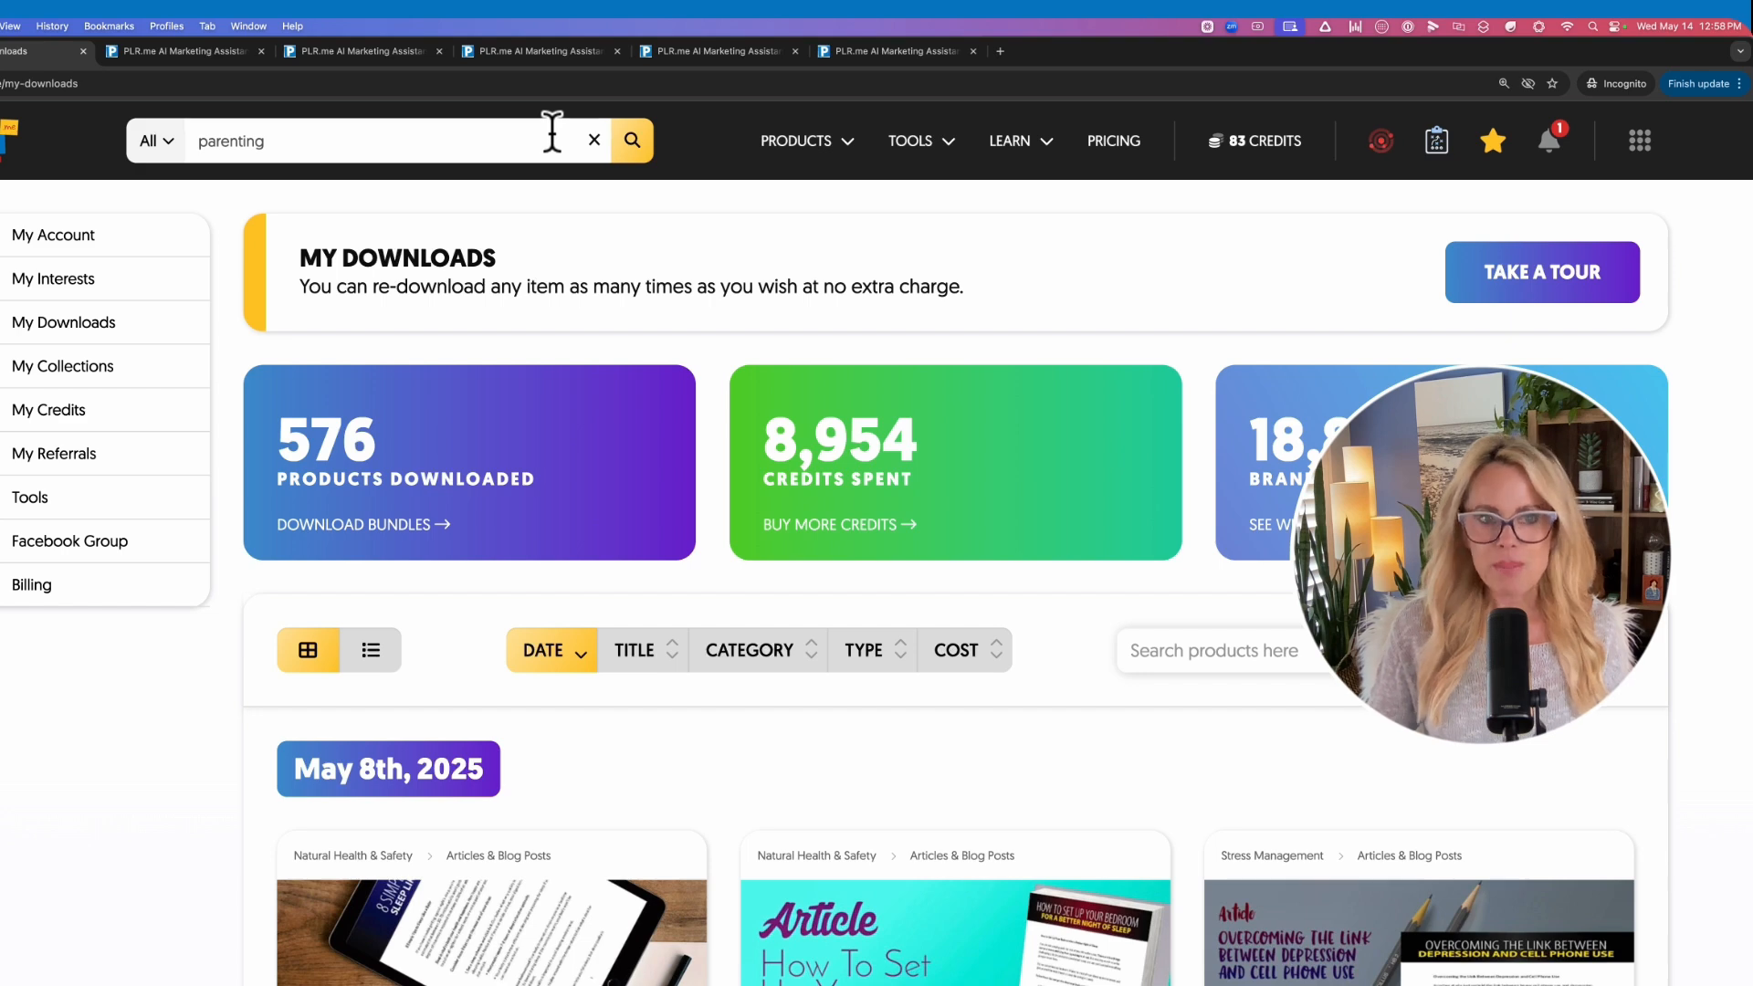
key("Return")
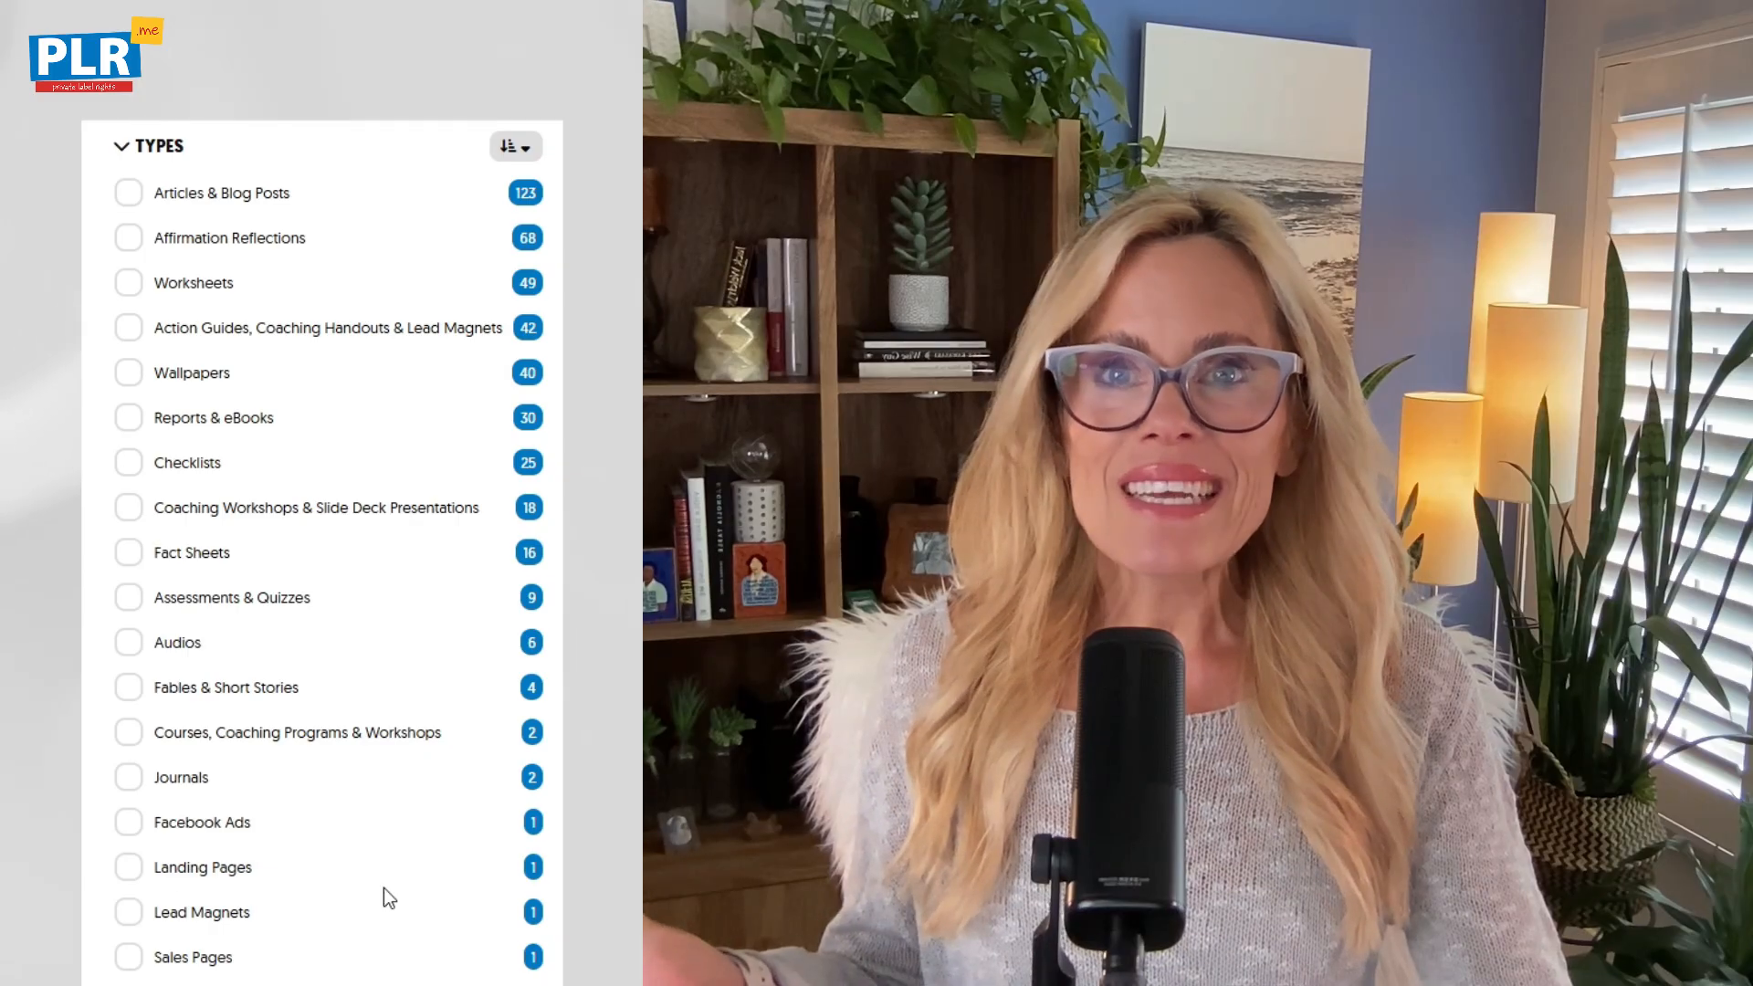
Step: Filter the product types to Lead Magnets, Worksheets, Checklists, Coaching Workshops & Slide Deck Presentations, and Articles & Blog Posts
left_click(126, 912)
left_click(126, 283)
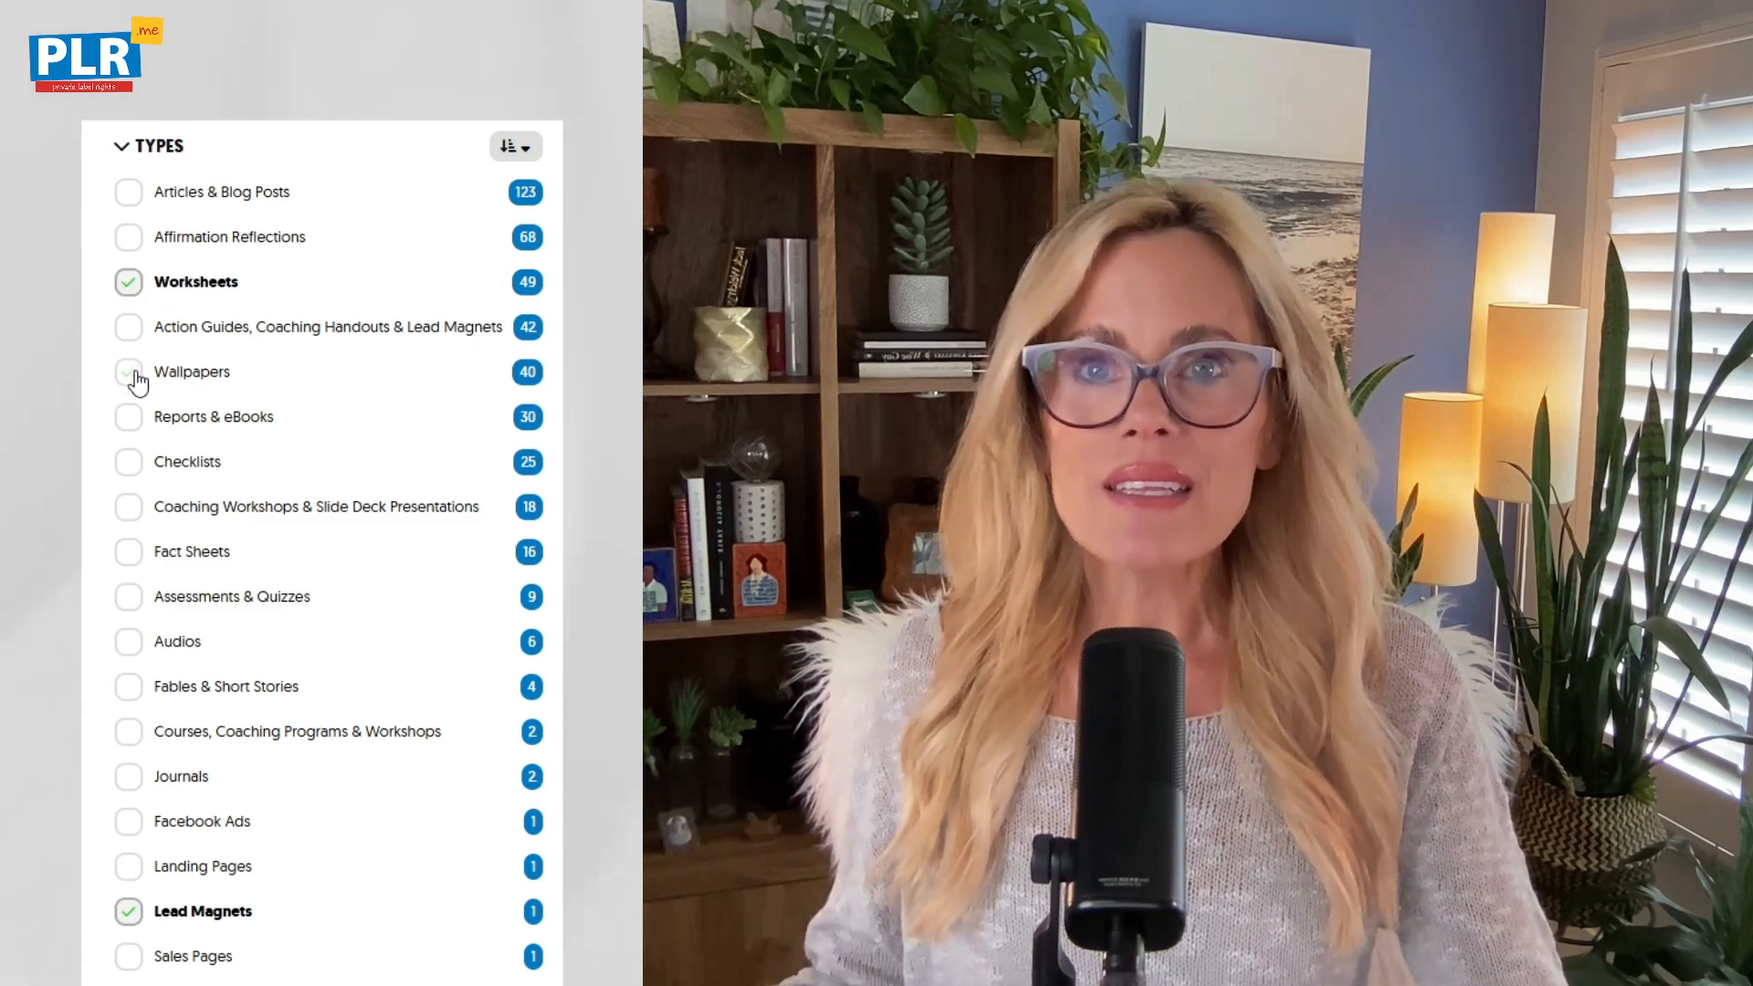
left_click(131, 462)
left_click(128, 507)
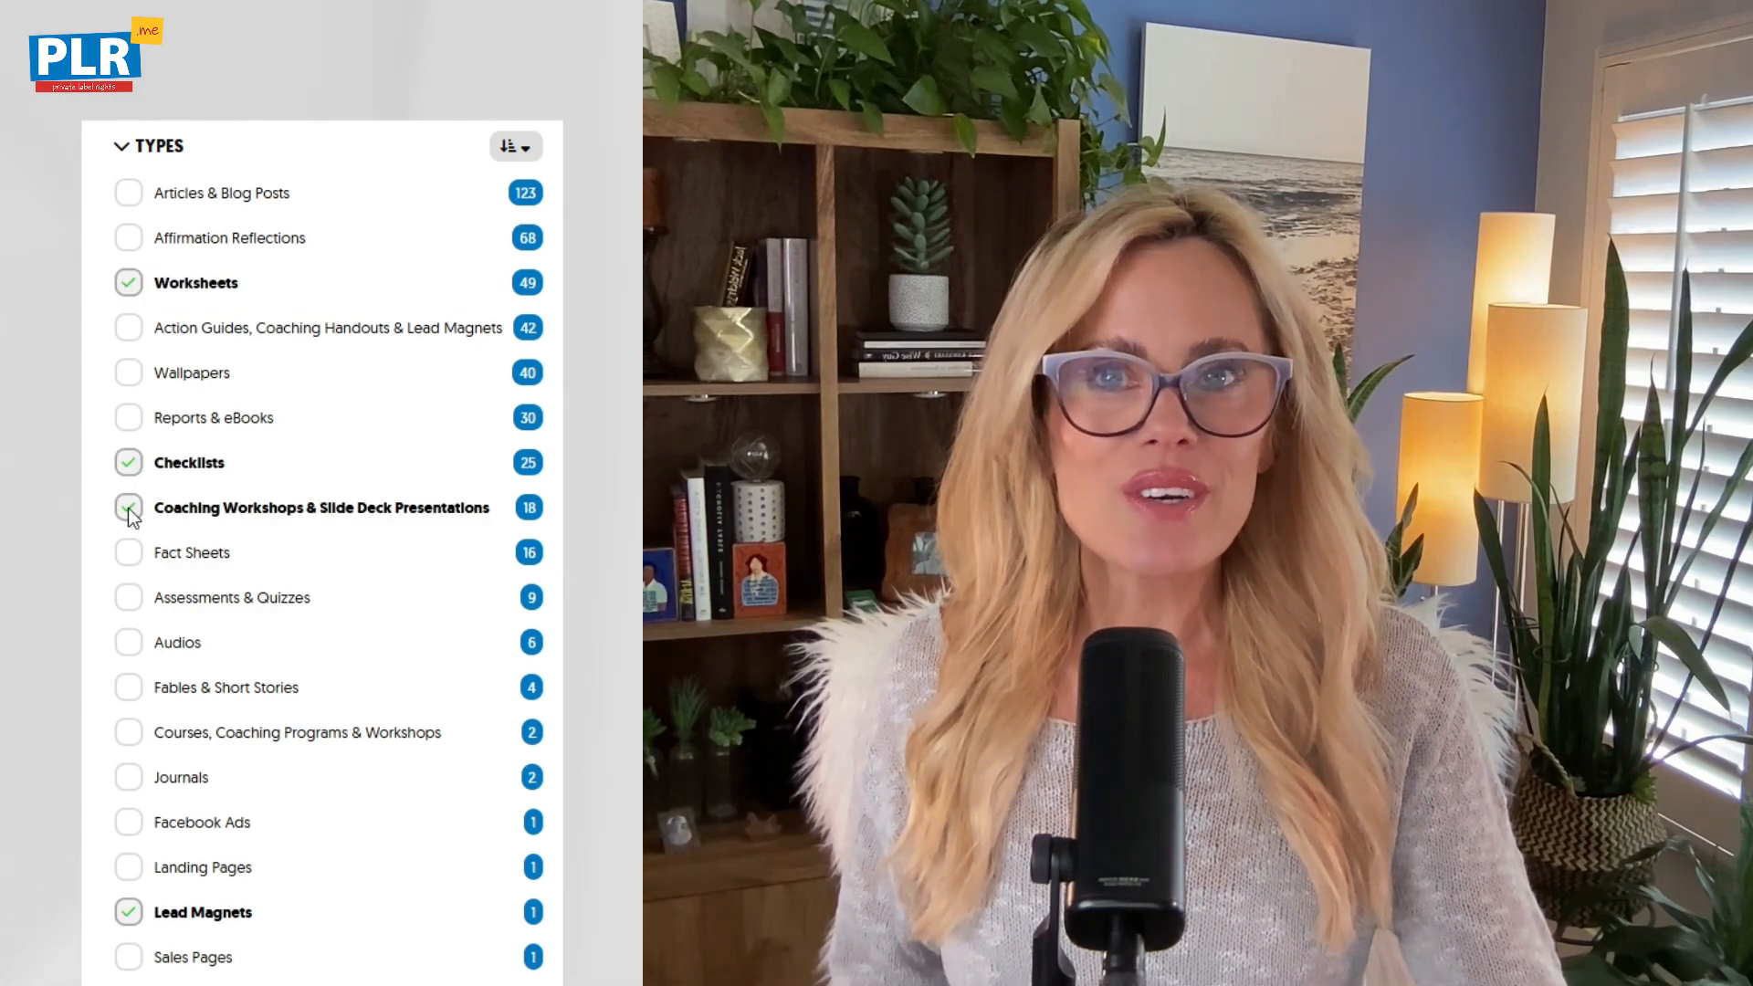
left_click(129, 194)
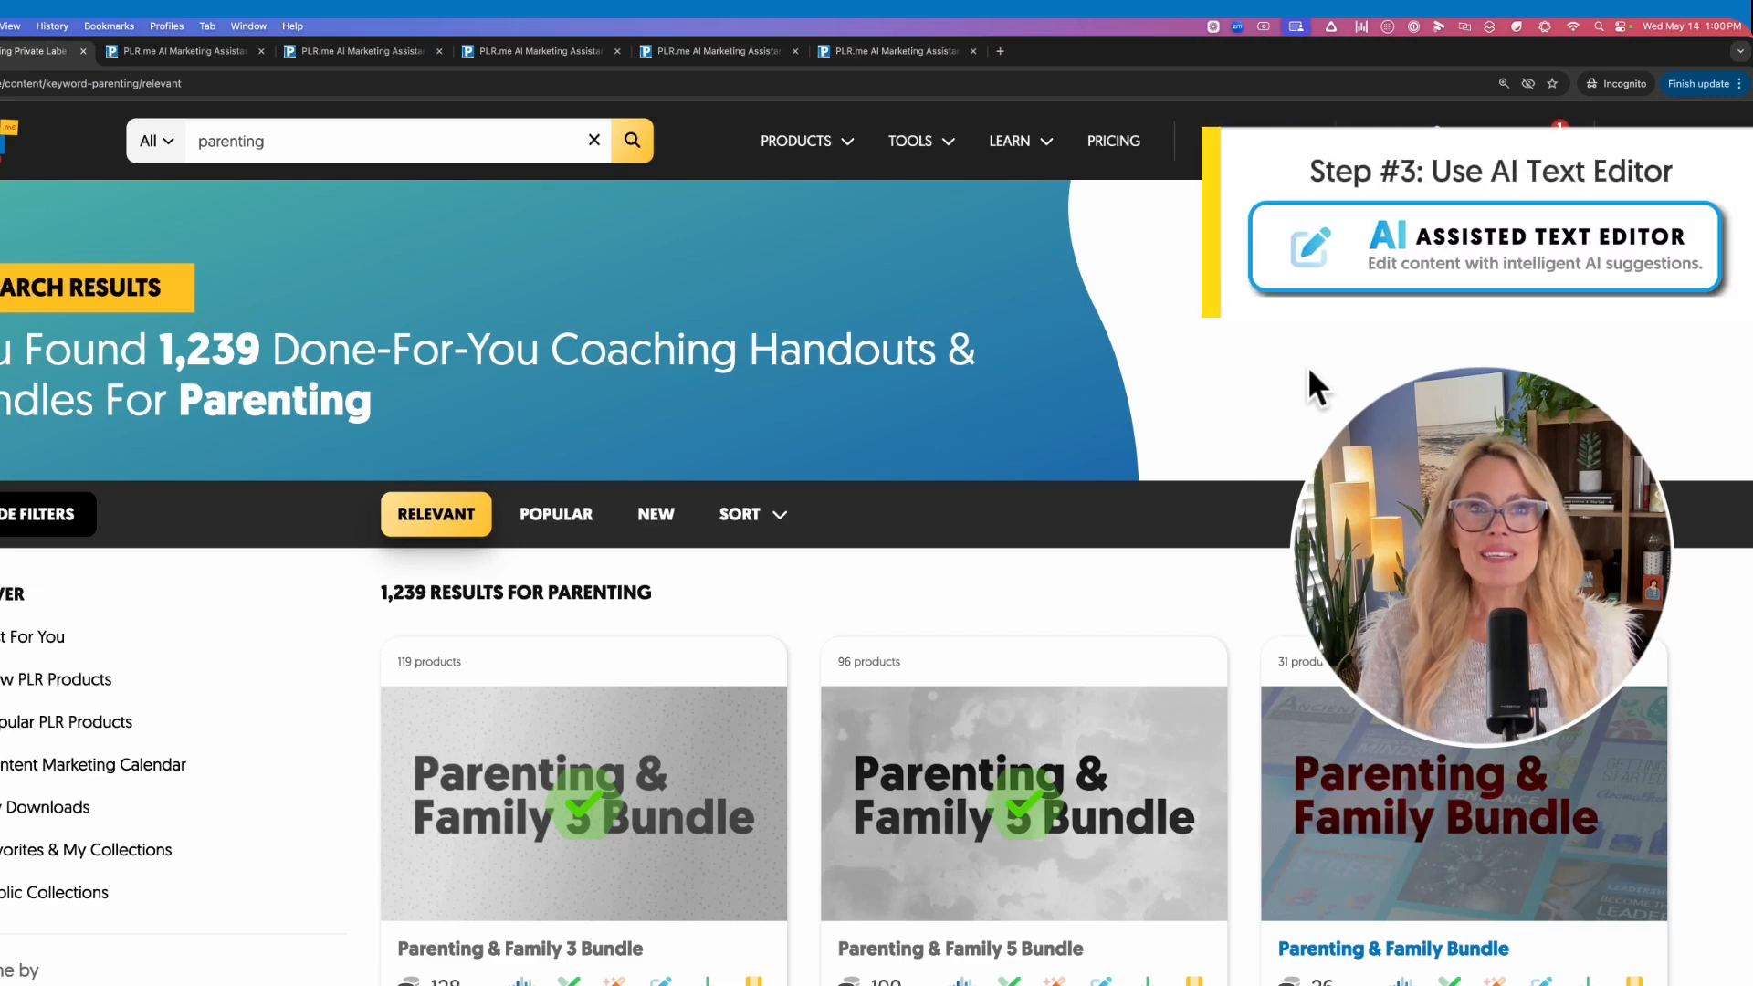
Step: Open the assessment on promoting positive self-esteem in children, thoughts and beliefs about parenting, in the AI text editor
scroll(1653, 662, "down", 2)
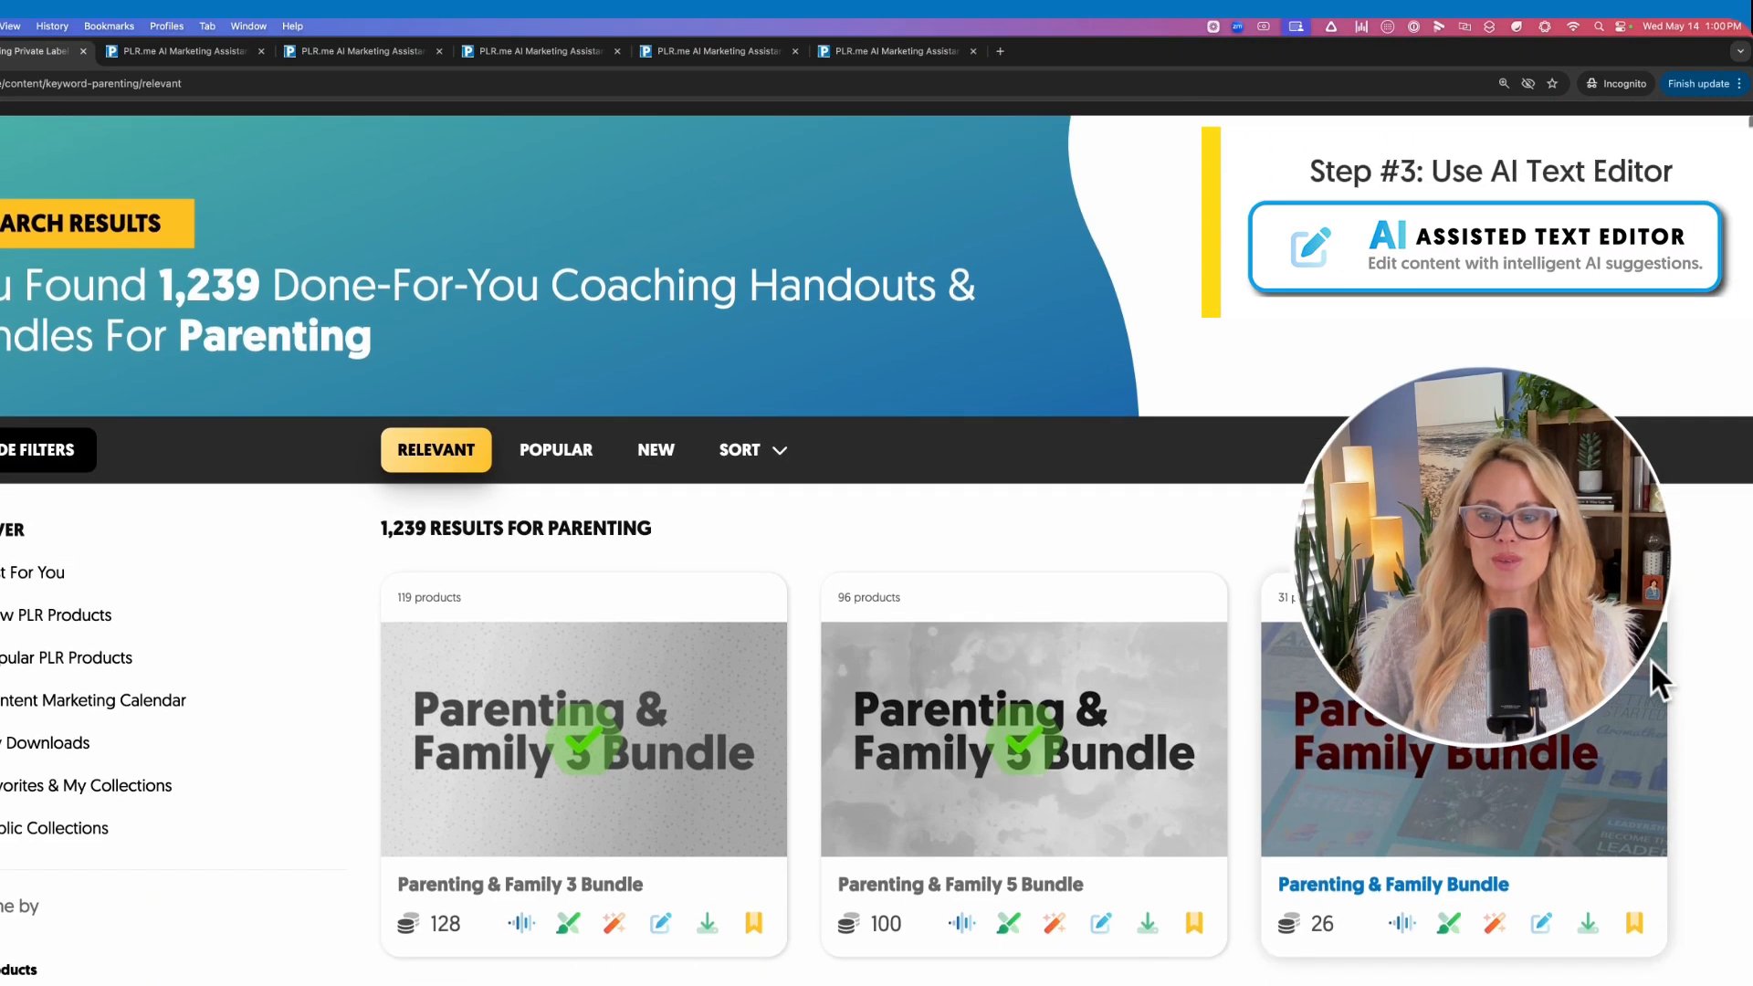
scroll(1650, 660, "down", 10)
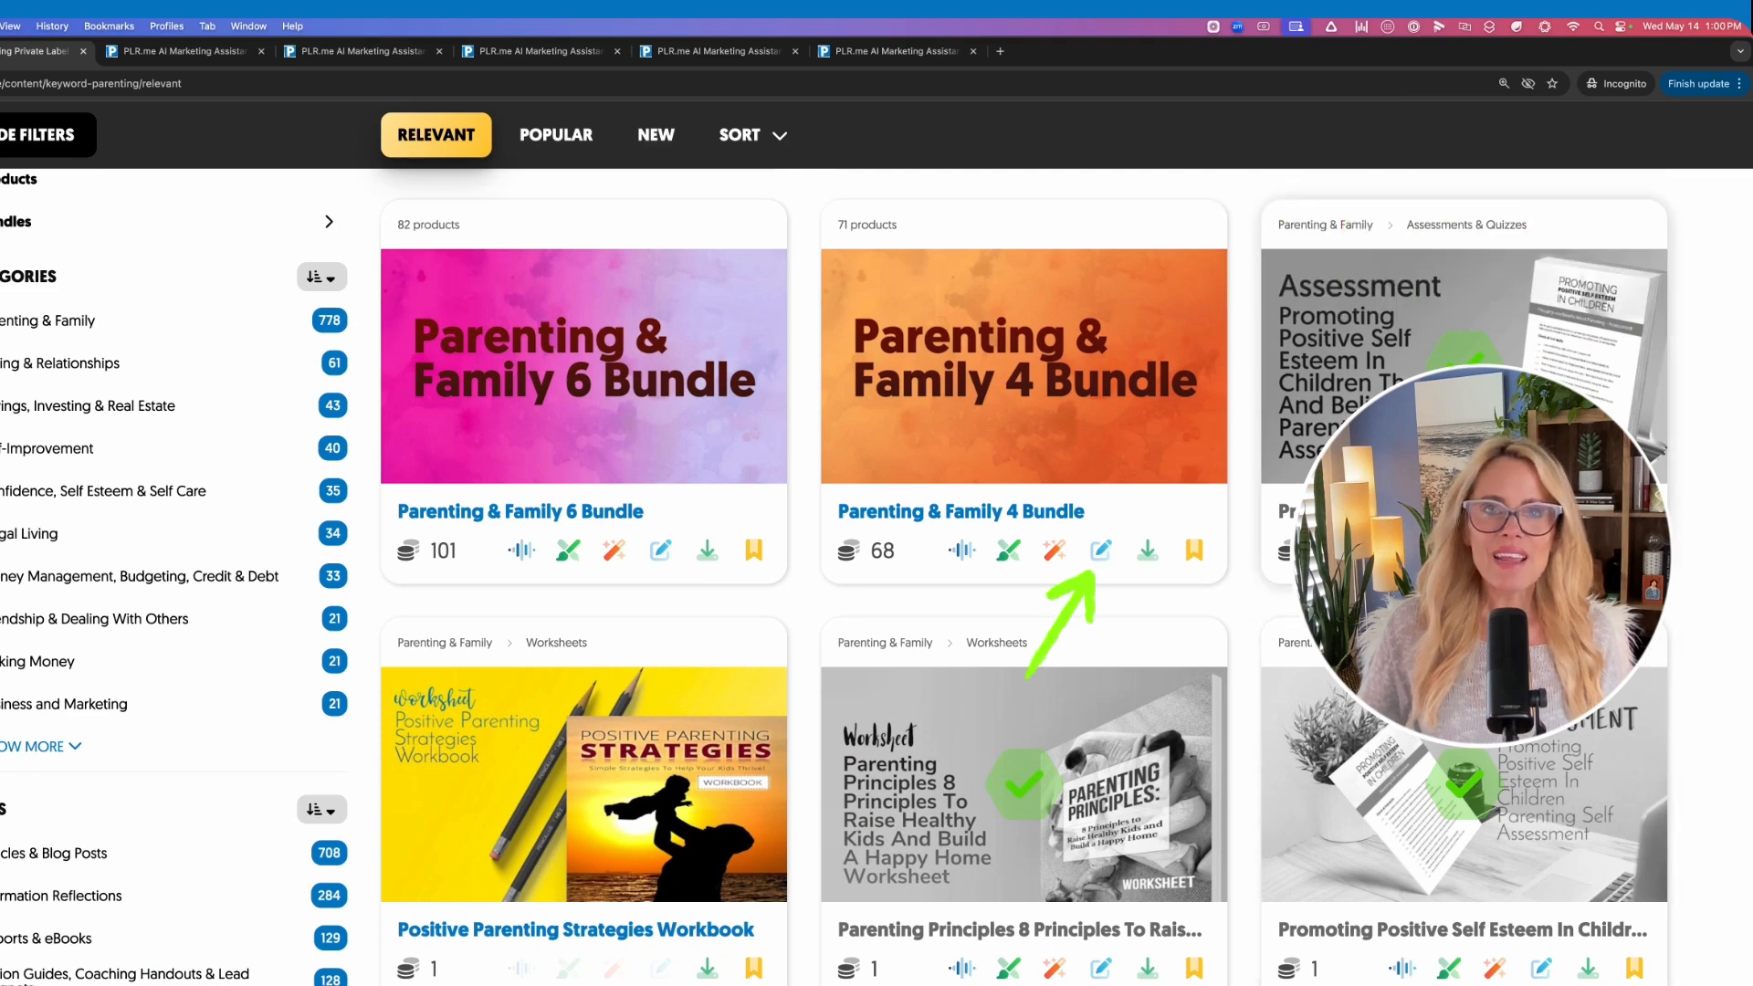
left_click(1542, 551)
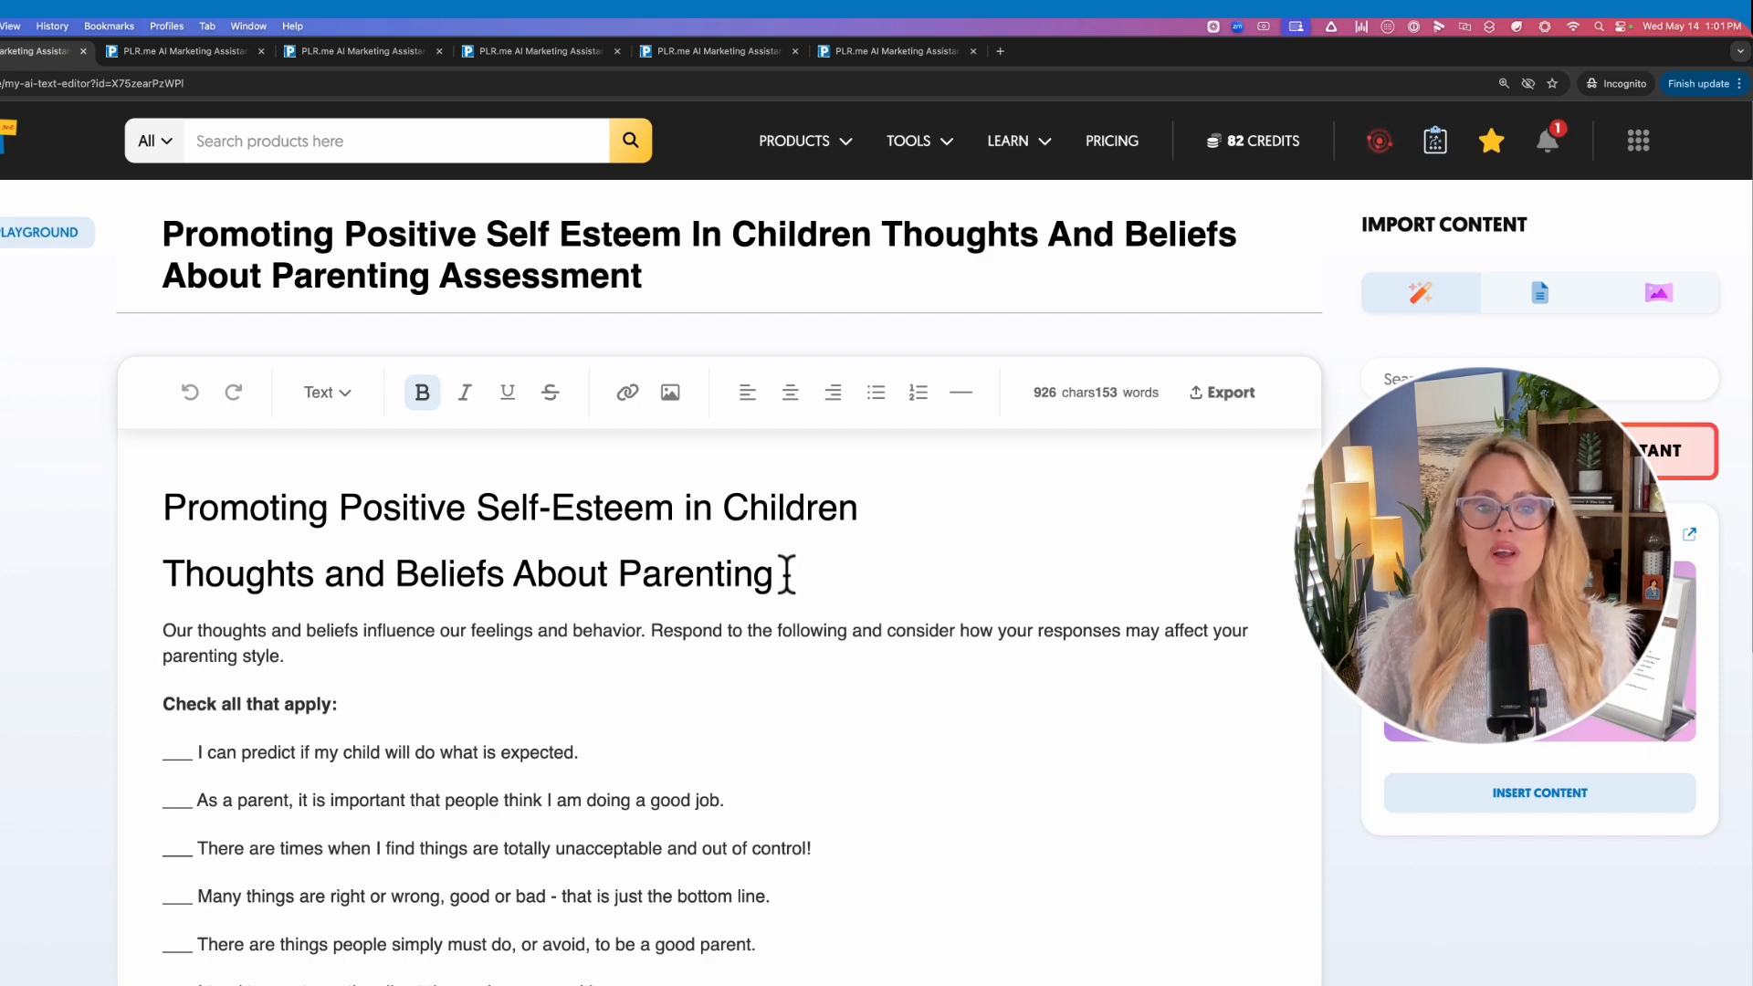
Step: Replace the two-line heading at the start of the document with an AI-generated Suggest Headline result
left_click_drag(787, 574, 174, 503)
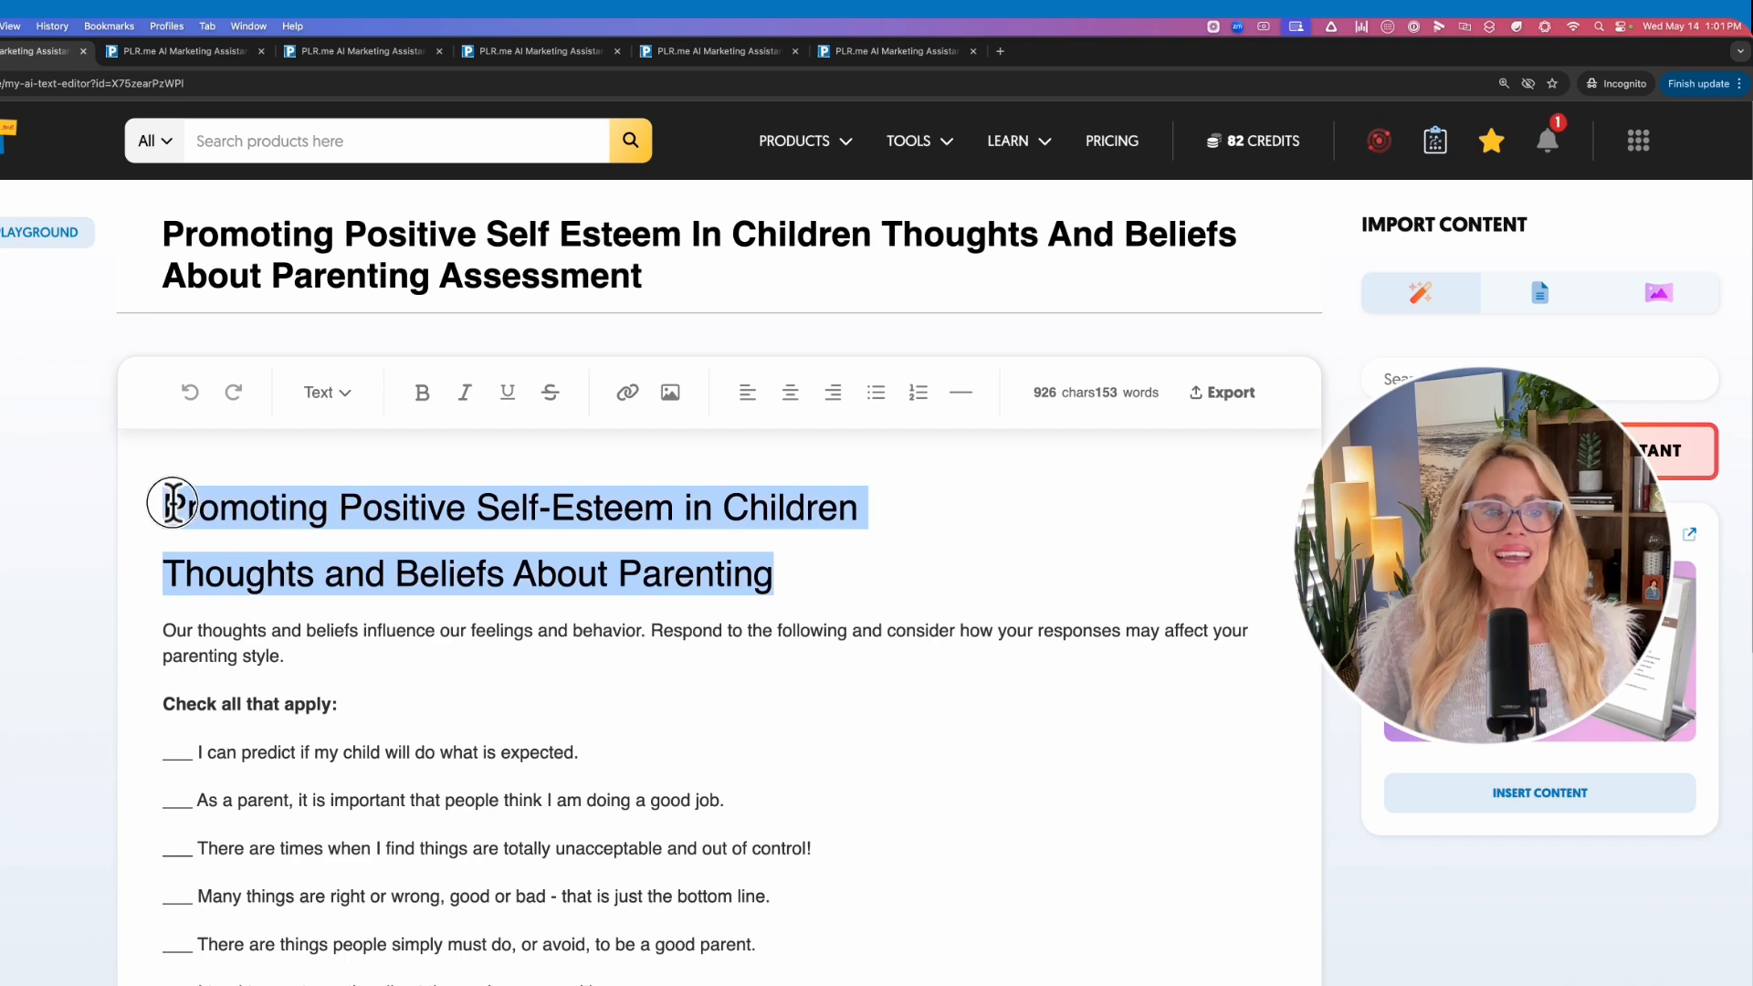
left_click(262, 635)
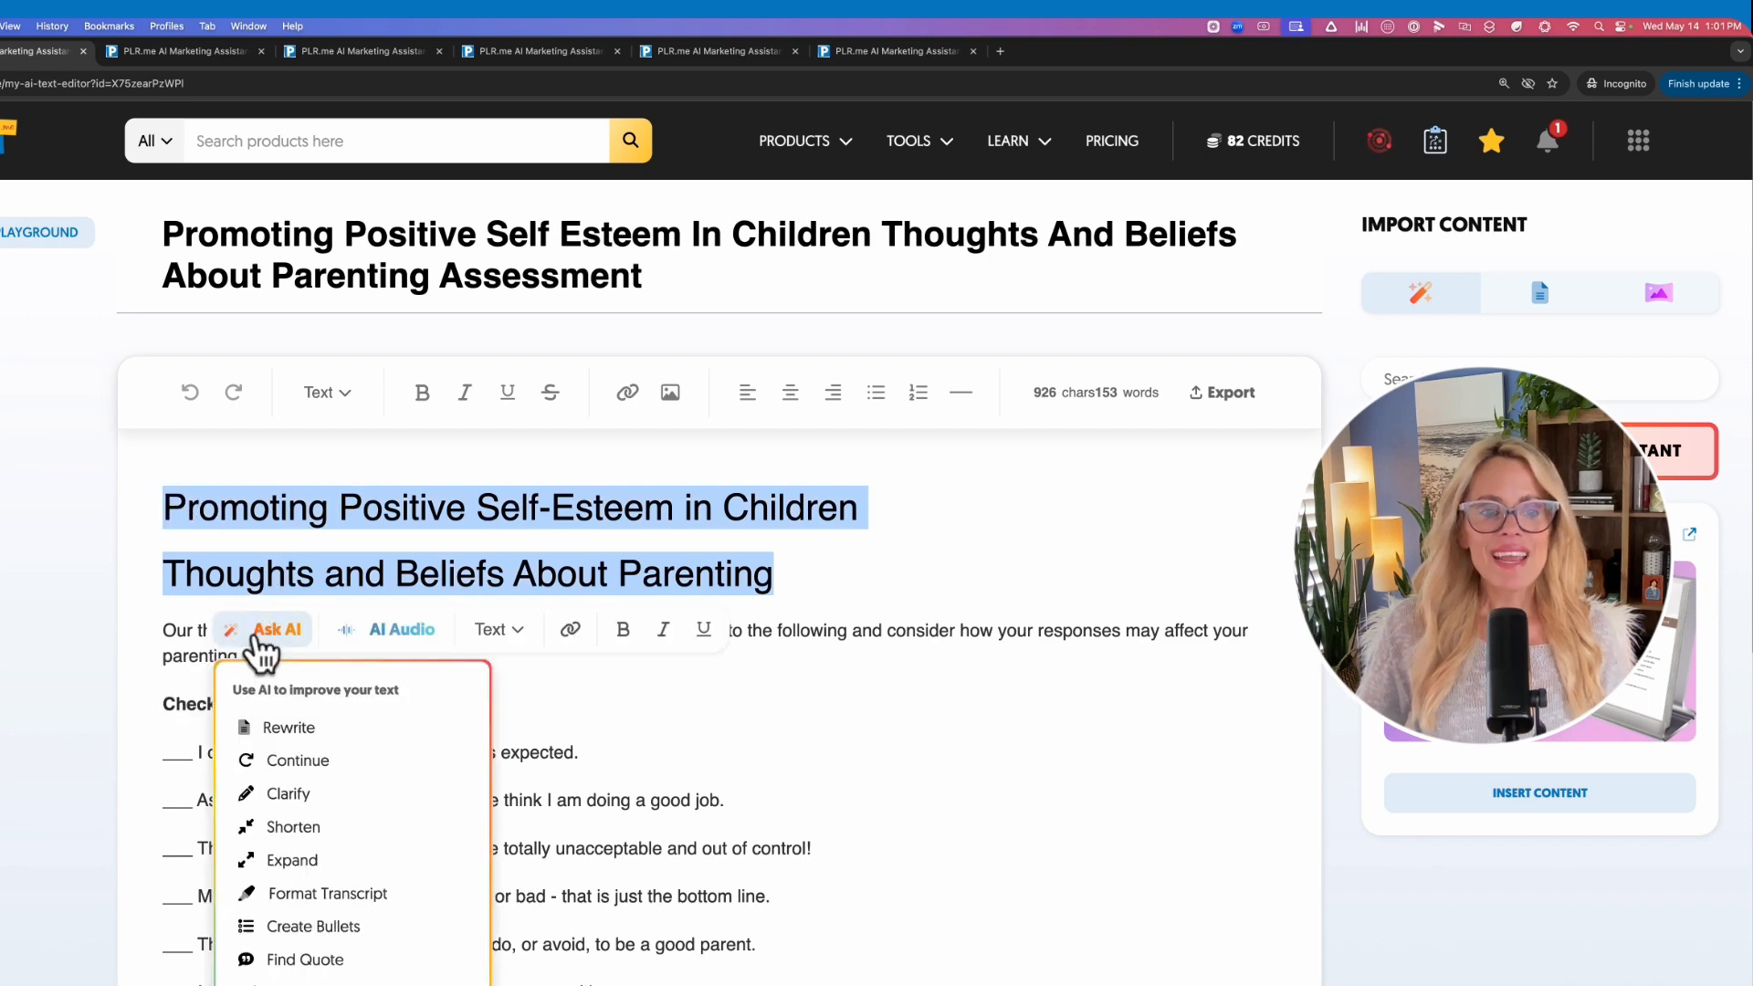
scroll(290, 738, "down", 4)
mouse_move(450, 697)
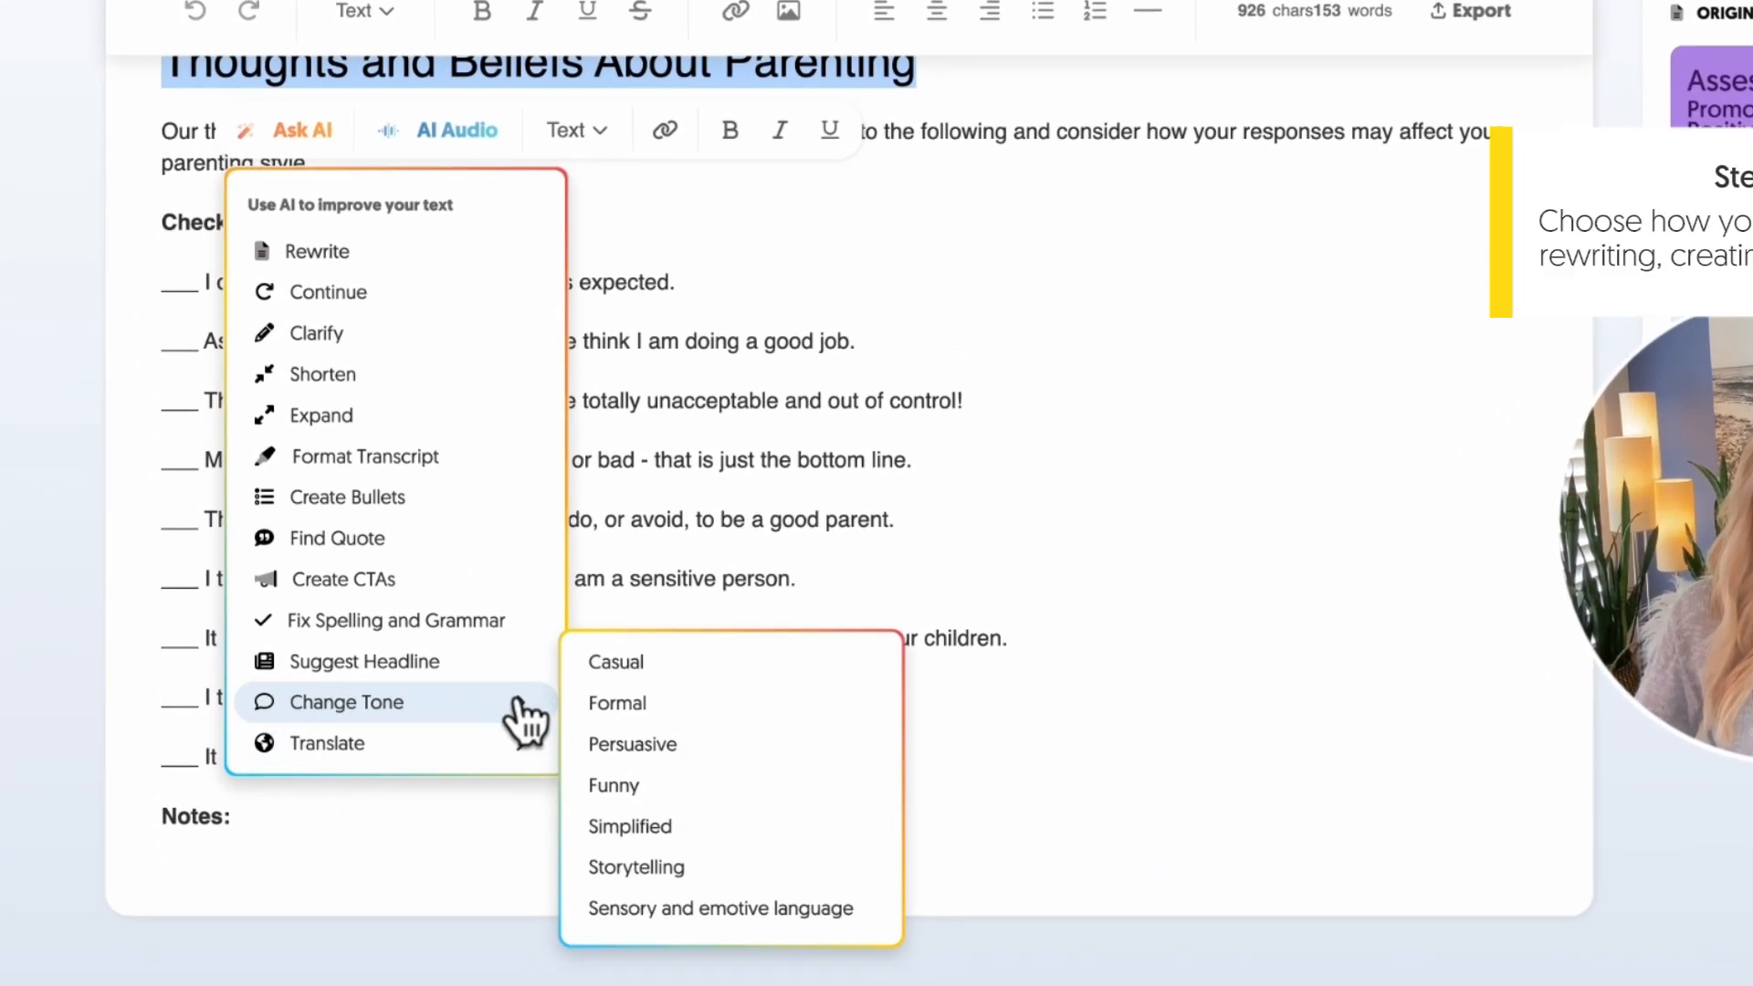
left_click(429, 667)
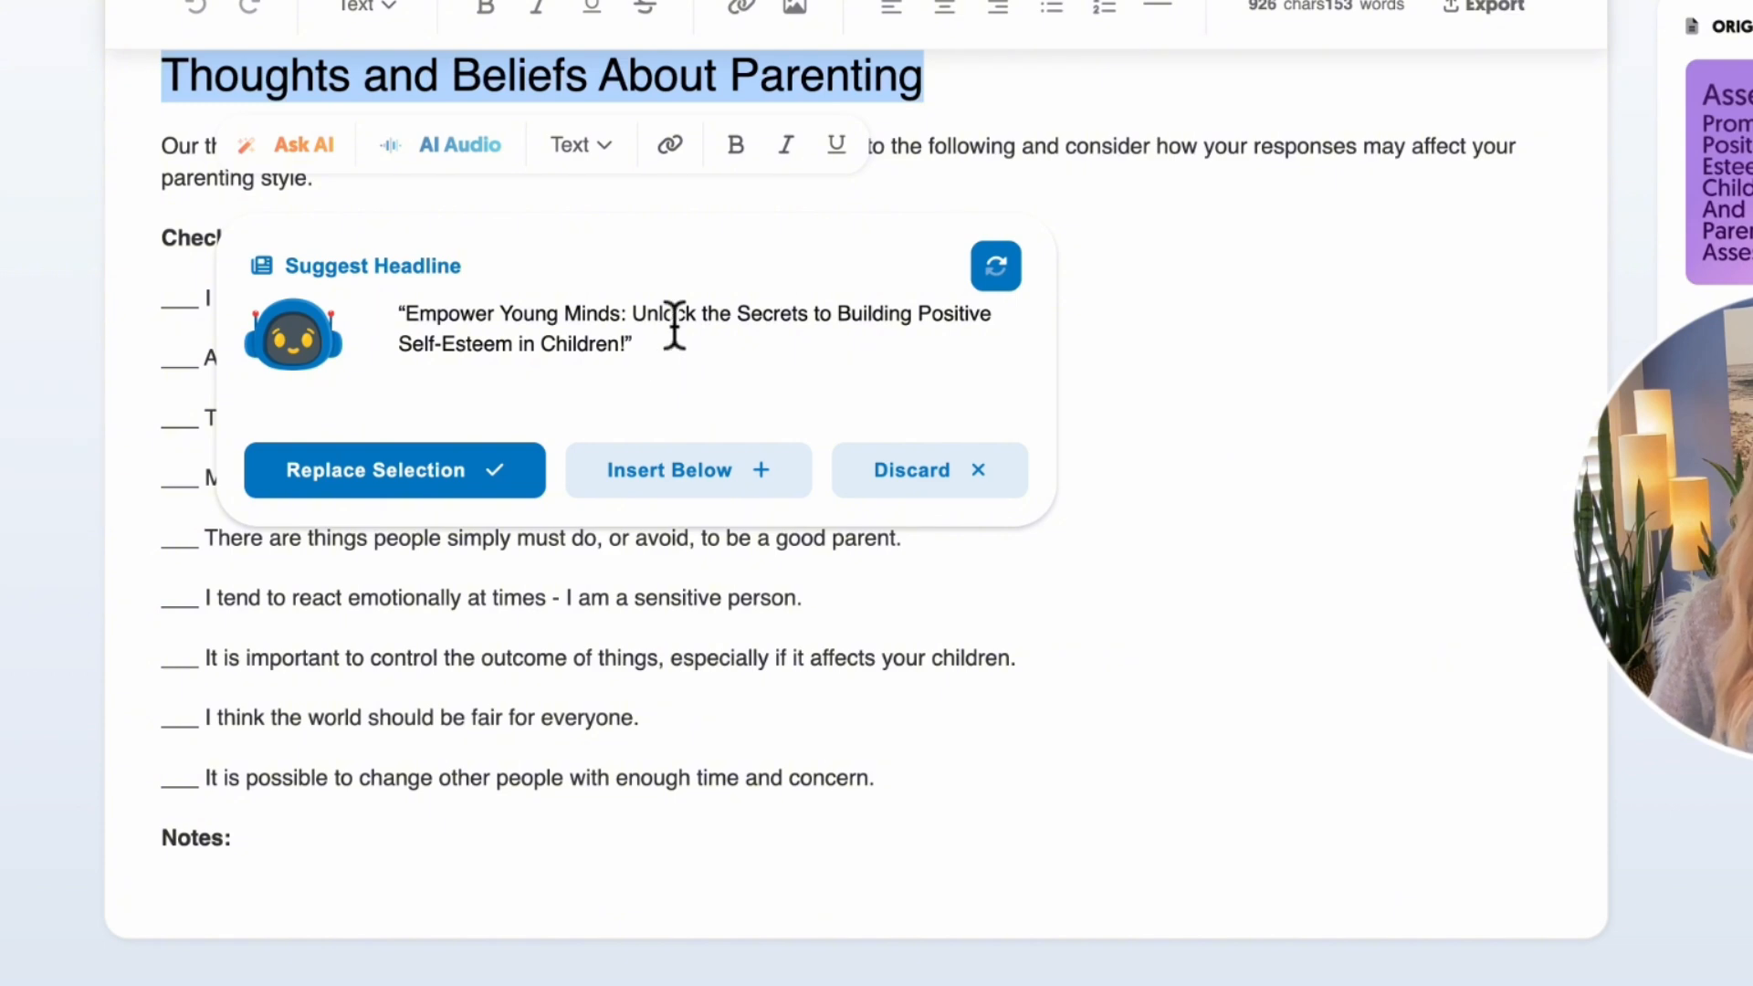
left_click(413, 474)
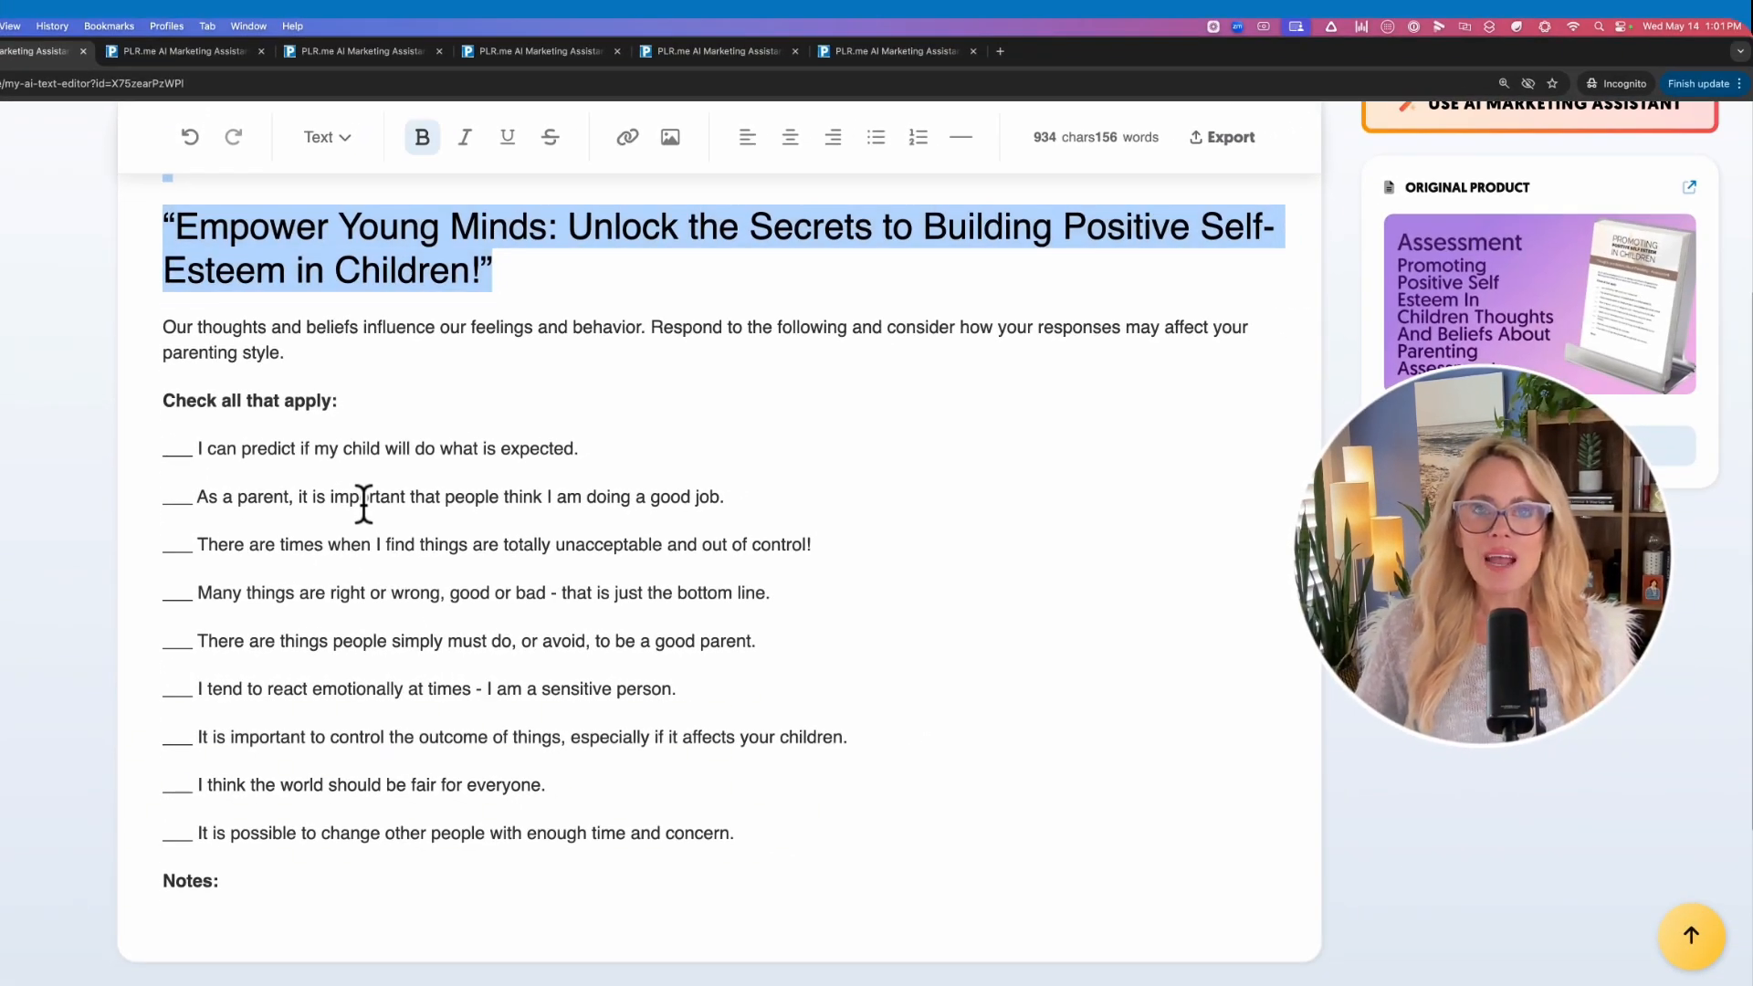
Step: Rewrite the introductory paragraph below the headline with AI and replace the original text with the new version
left_click(333, 363)
left_click_drag(274, 360, 150, 342)
left_click(13, 405)
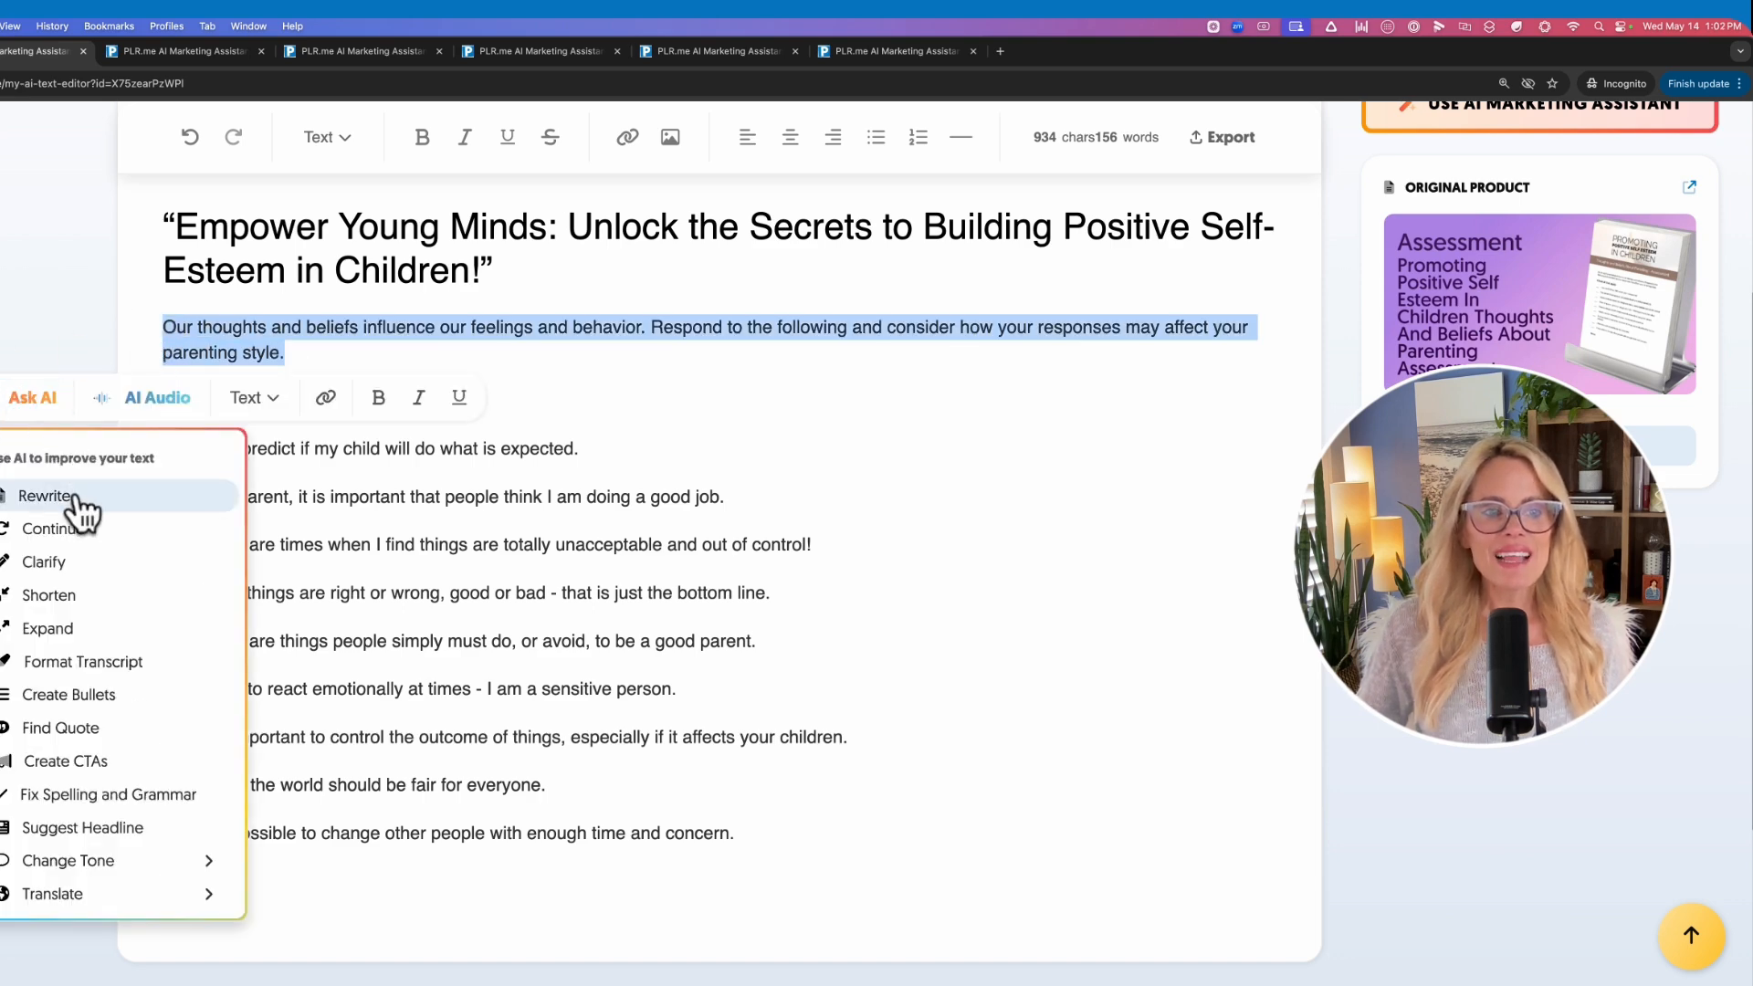
left_click(46, 496)
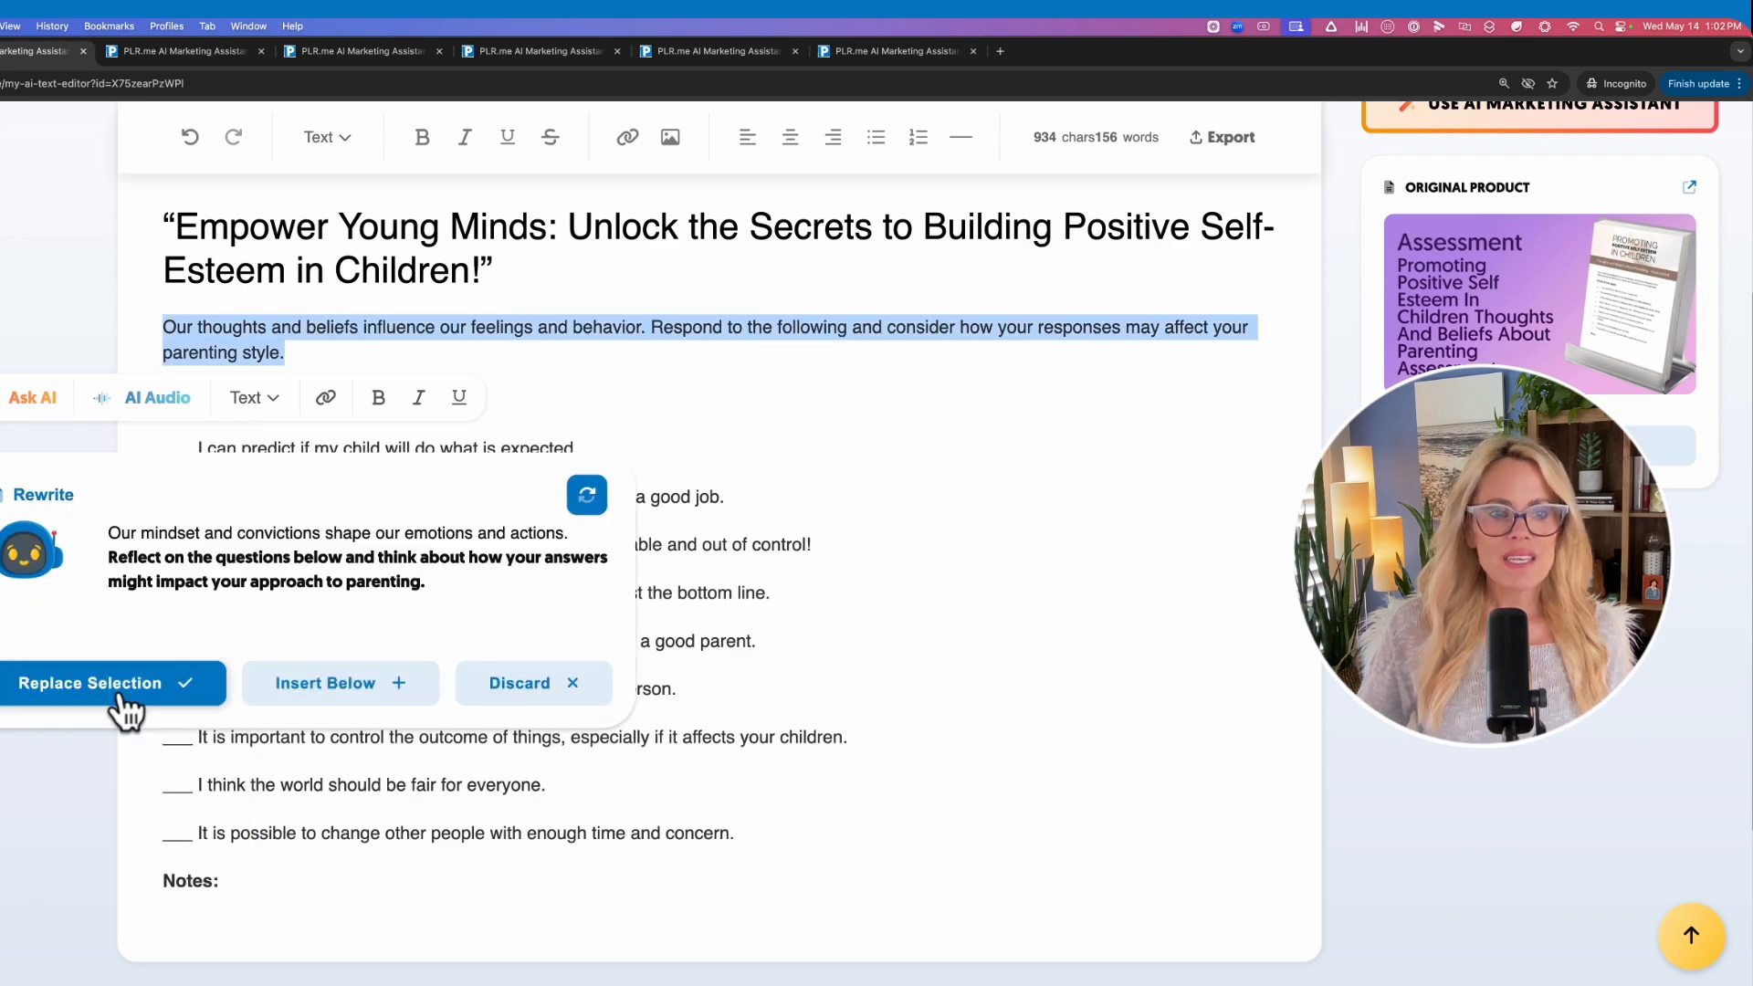
left_click(119, 696)
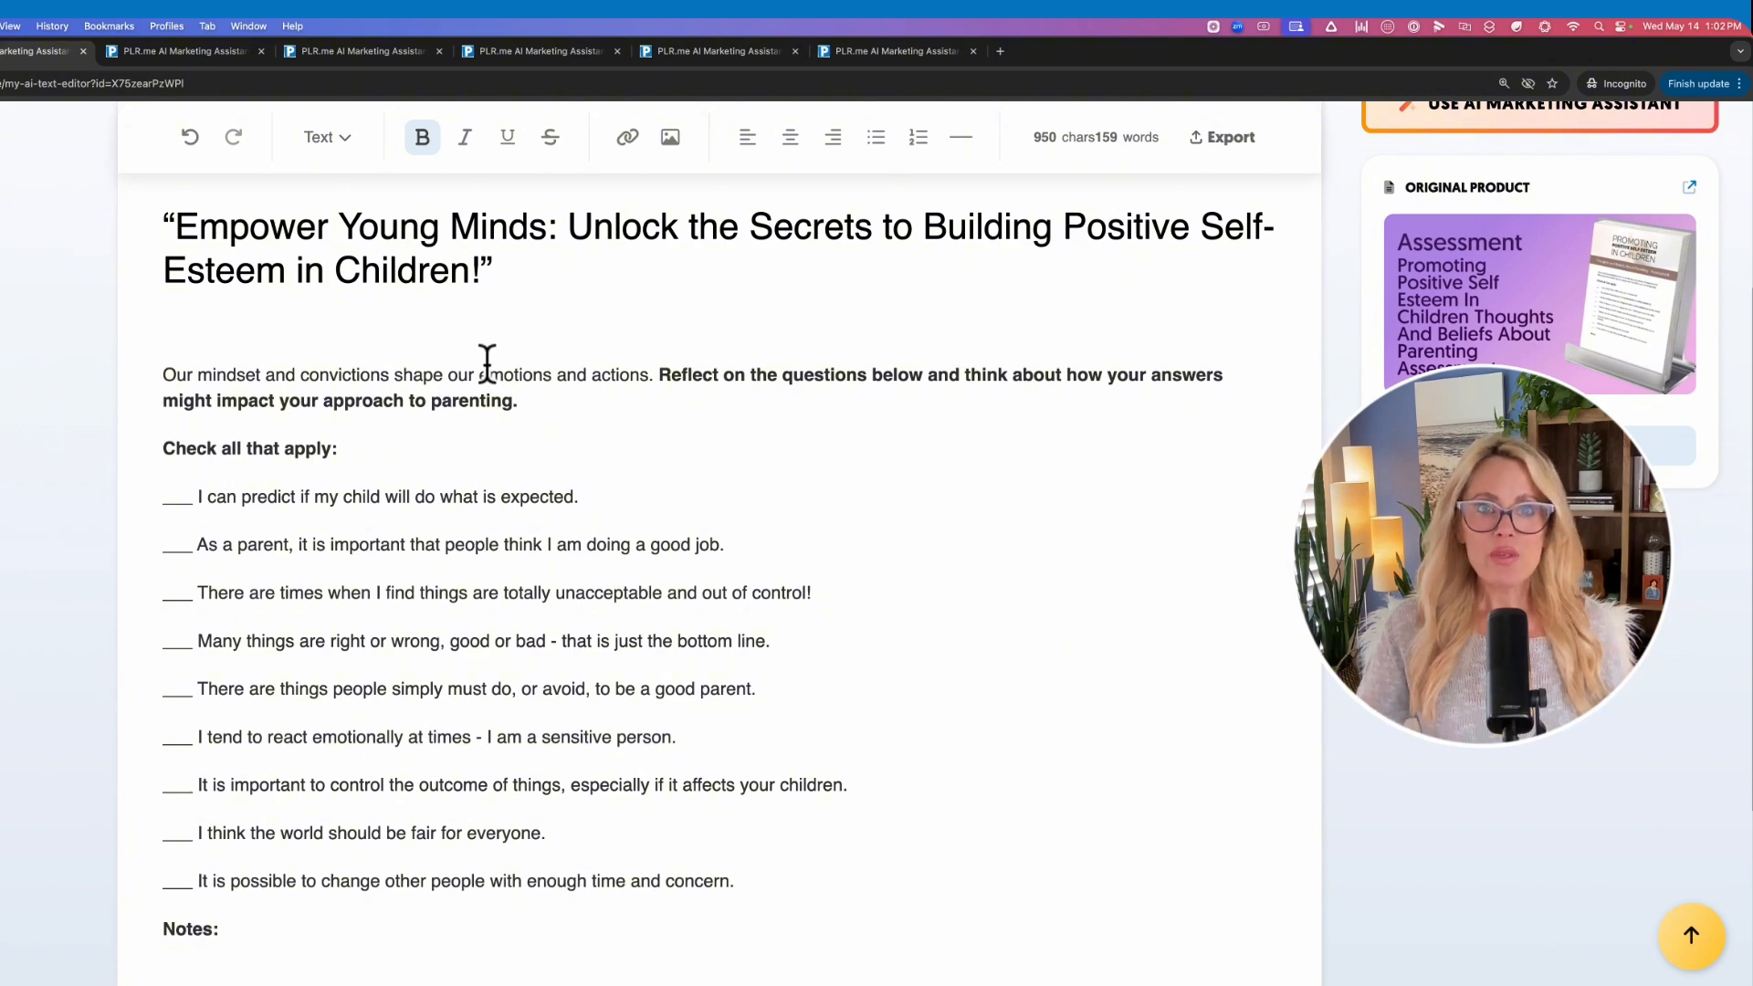
Step: Use AI's Find Quote on the statement "I can predict if my child will do what is expected." and insert the quote below it
left_click_drag(596, 495, 174, 498)
left_click(184, 544)
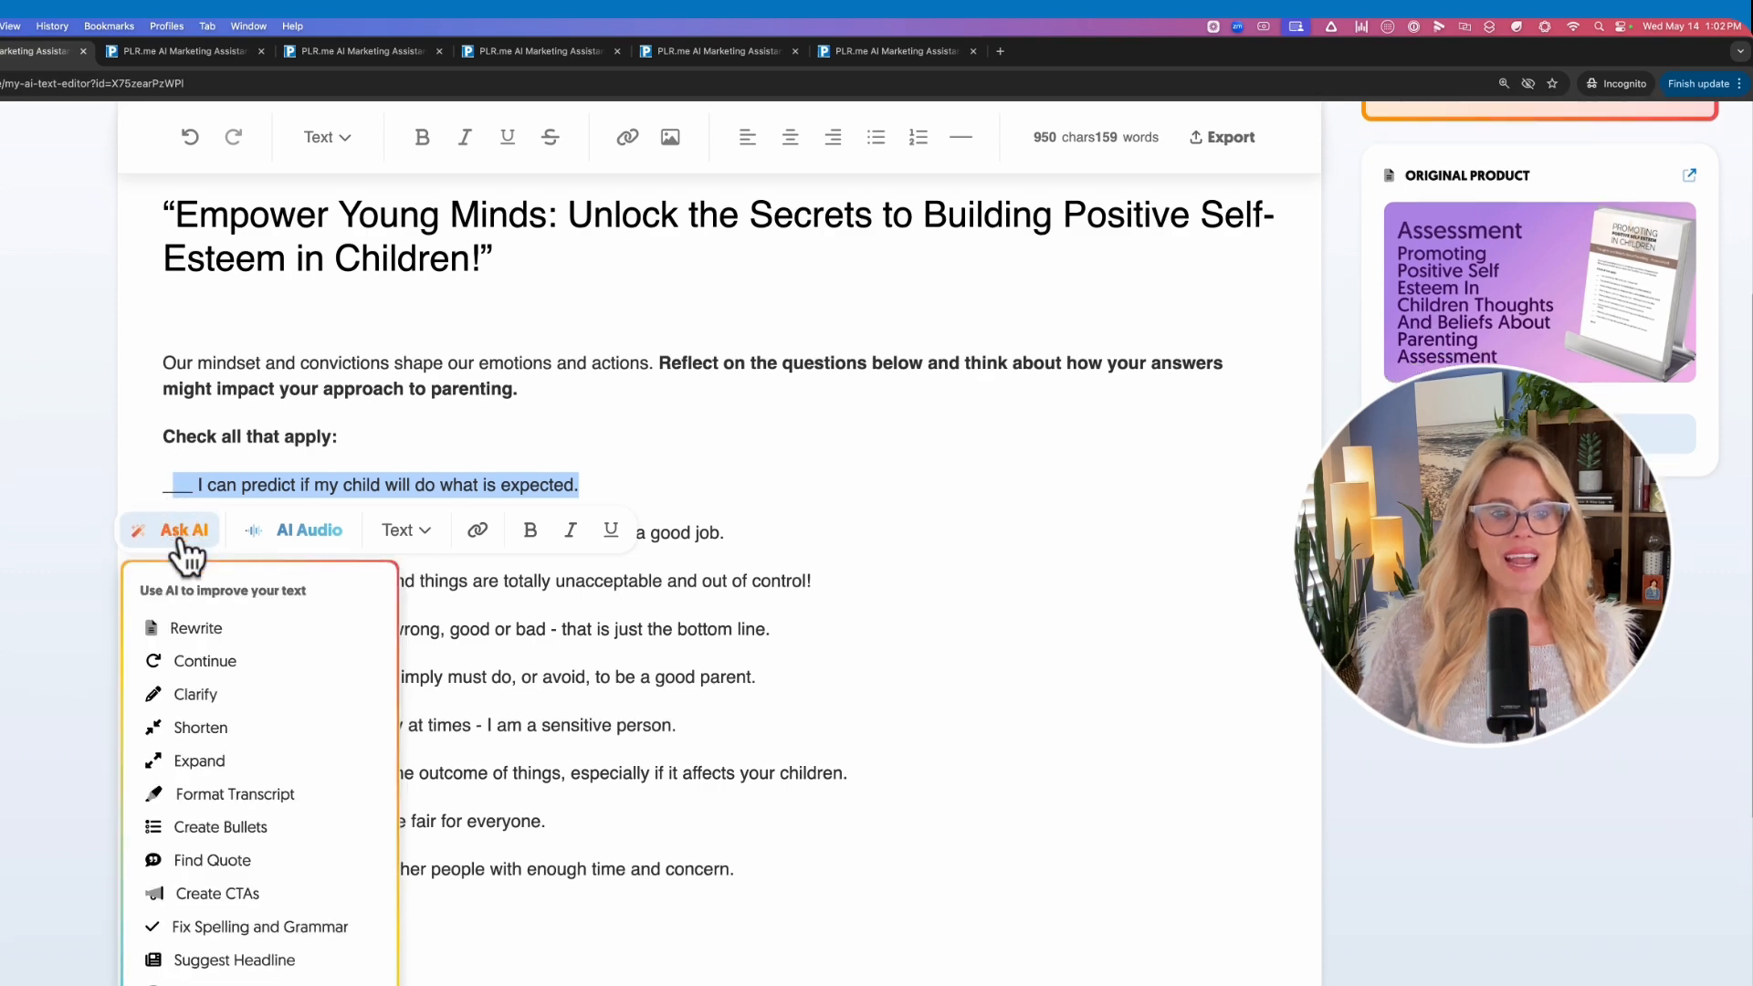
left_click(215, 628)
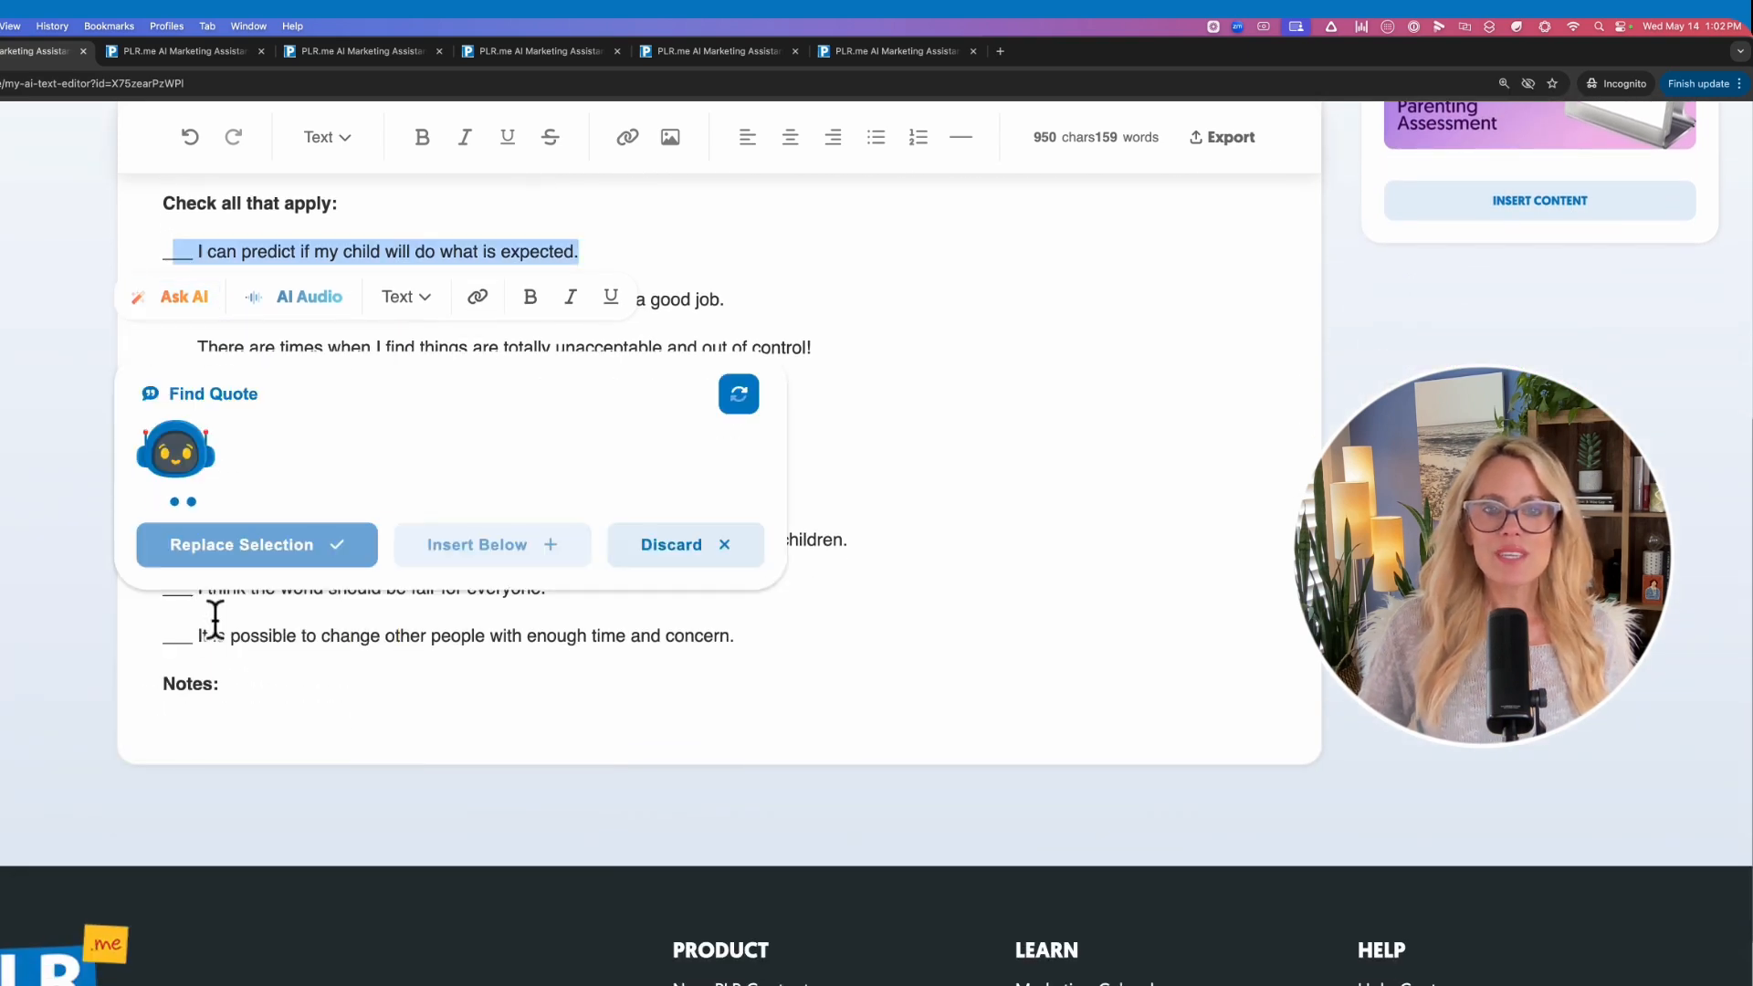
left_click(493, 543)
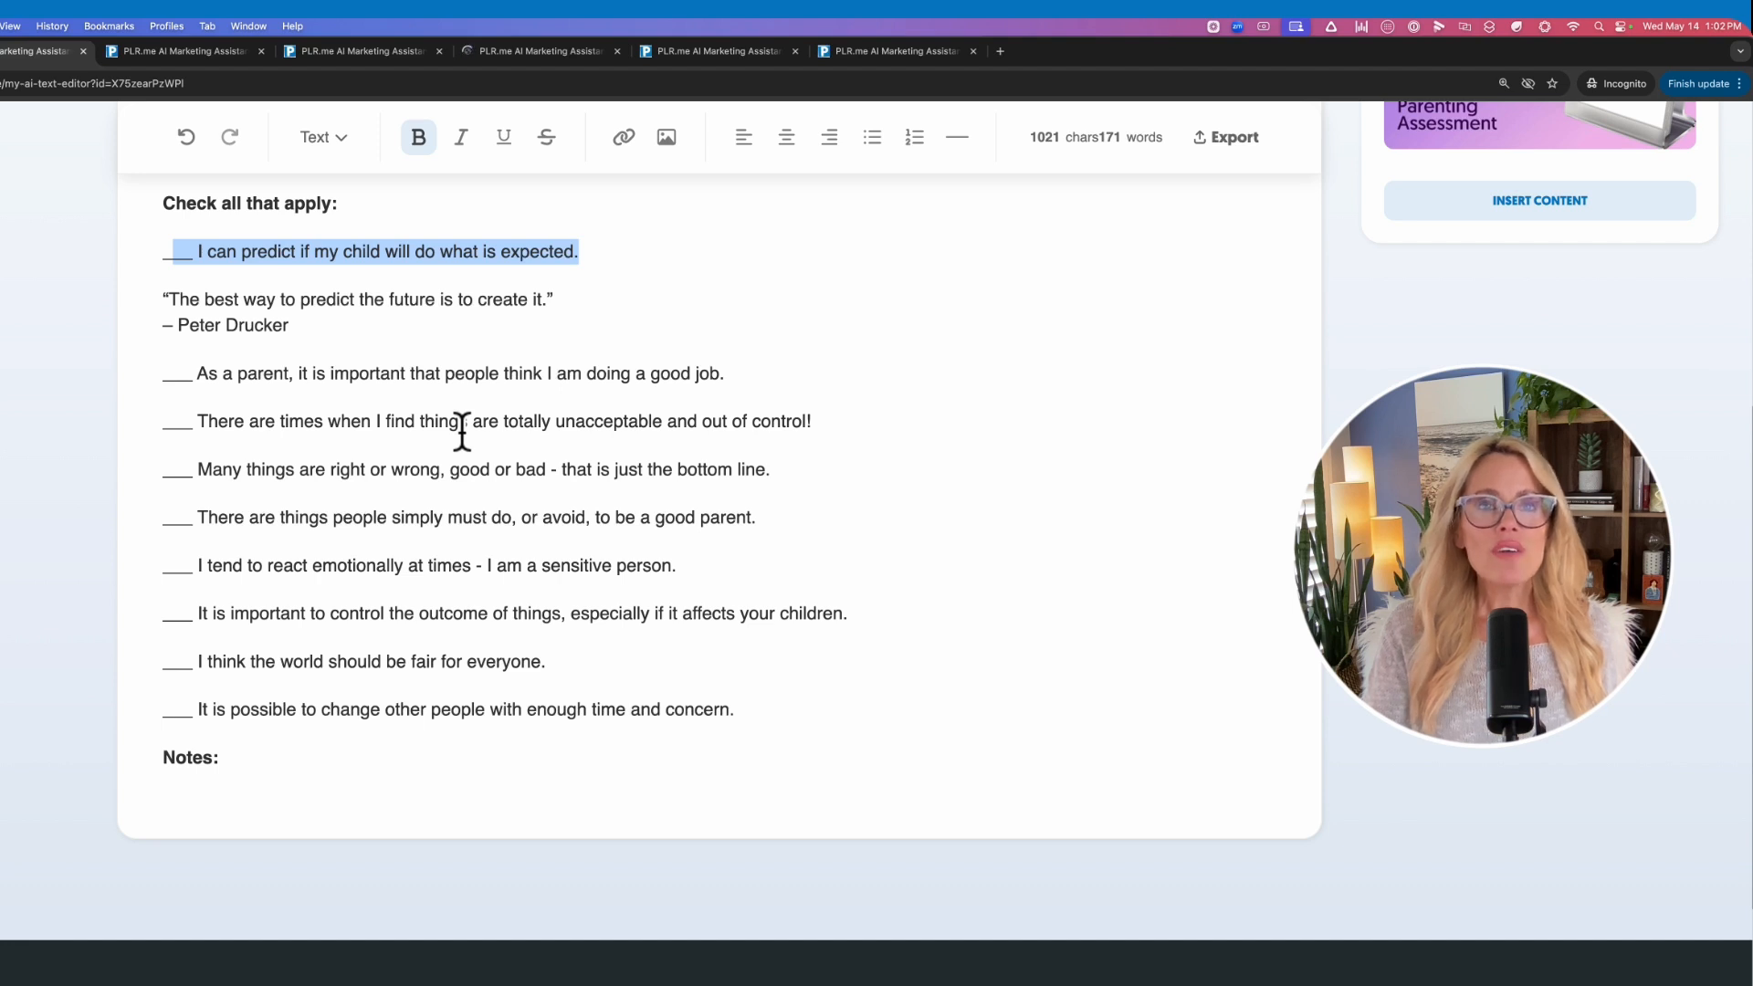
Step: Create AI bullet points from the statement "As a parent, it is important that people think I am doing a good job." and insert them below it
left_click(726, 374)
left_click_drag(726, 373, 199, 380)
left_click(261, 411)
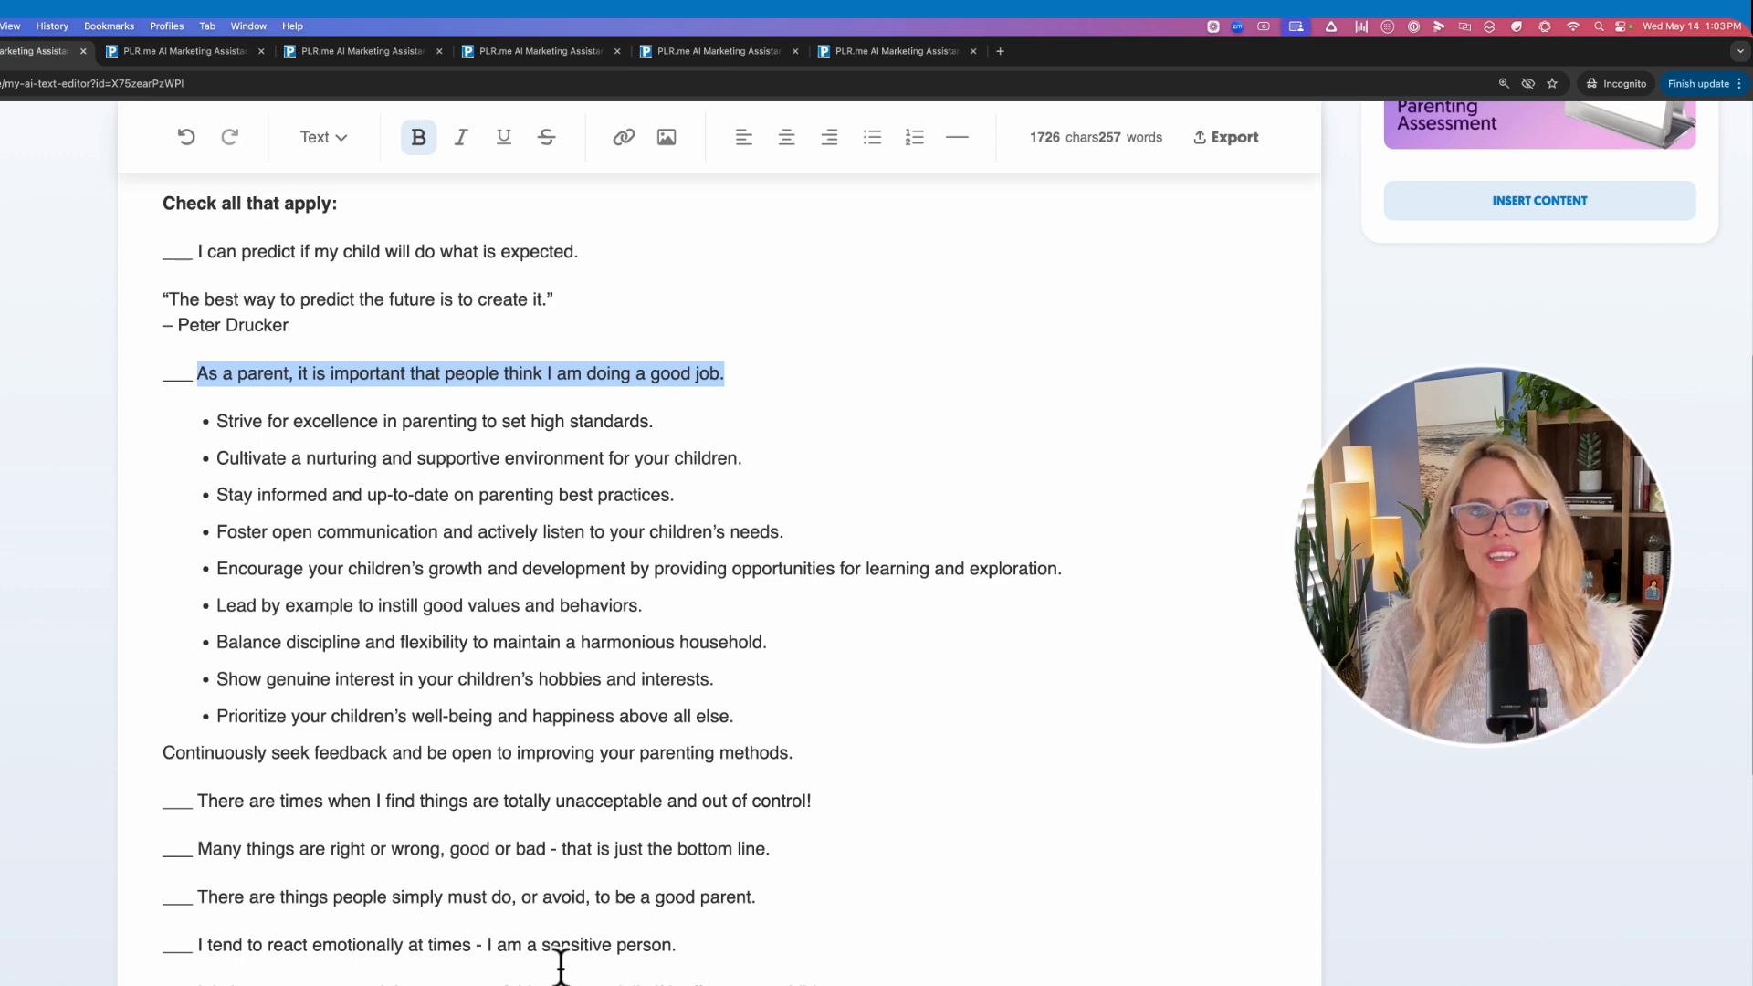
left_click(715, 753)
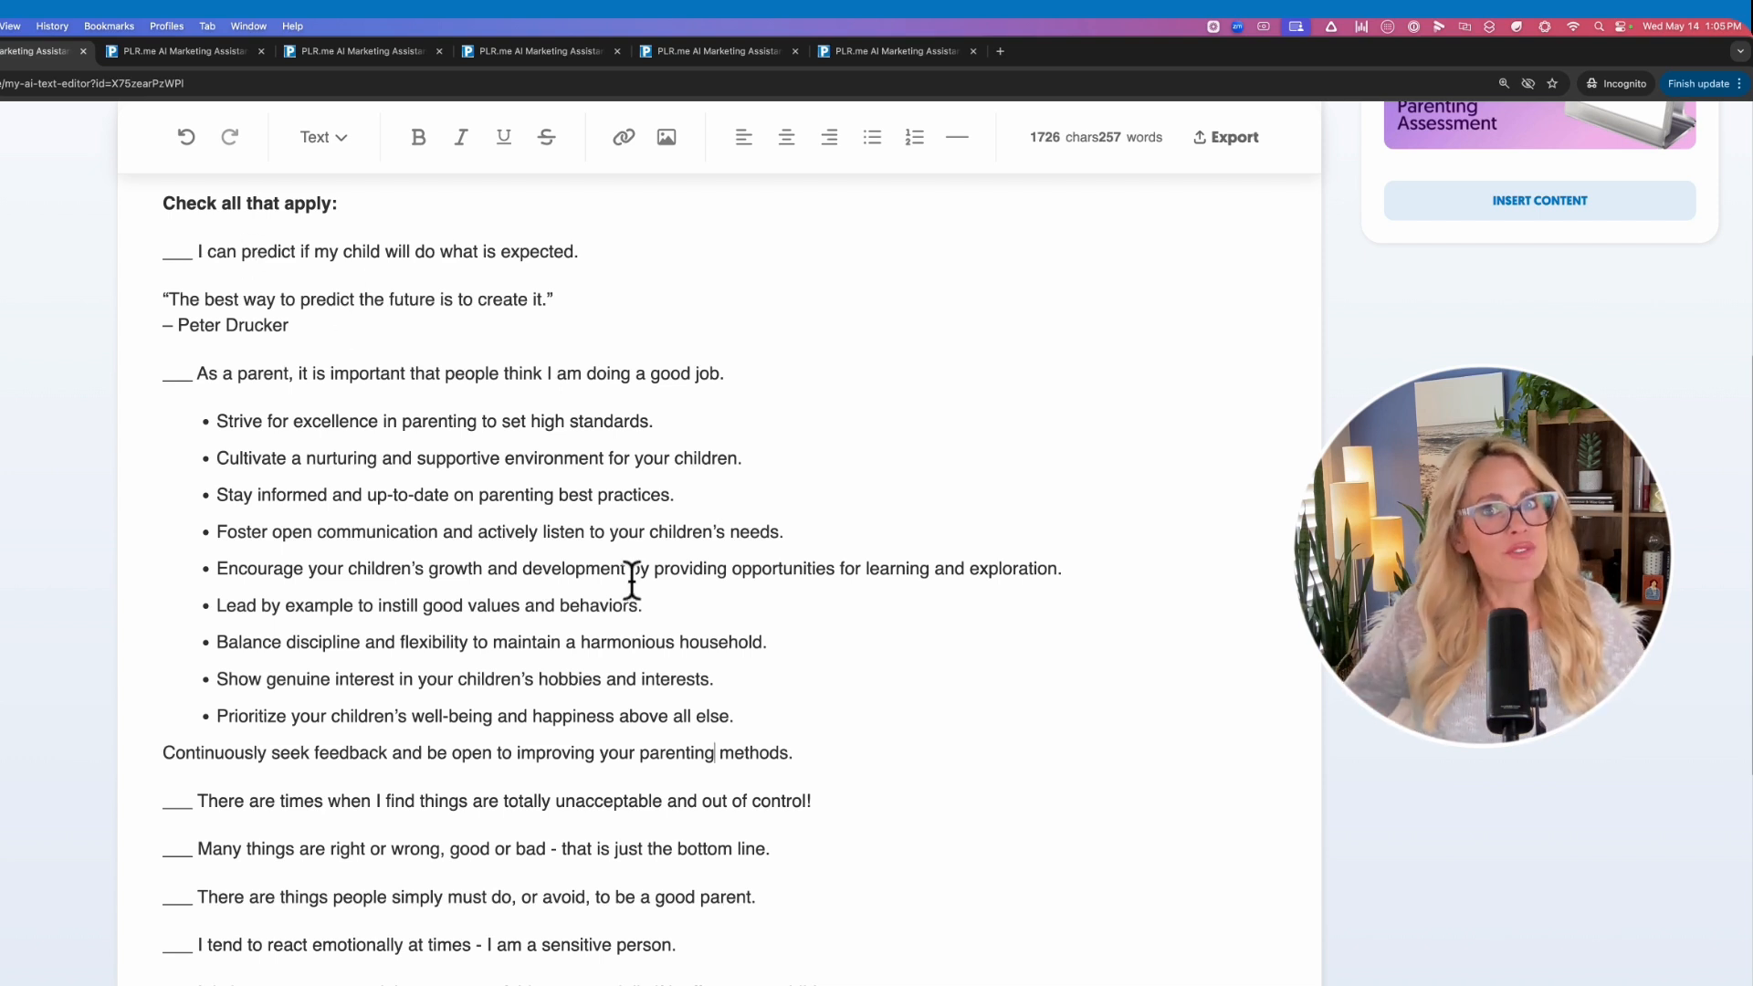
Step: Paste the copied course testimonial on a new line after the last checklist statement, above Notes
scroll(648, 735, "down", 5)
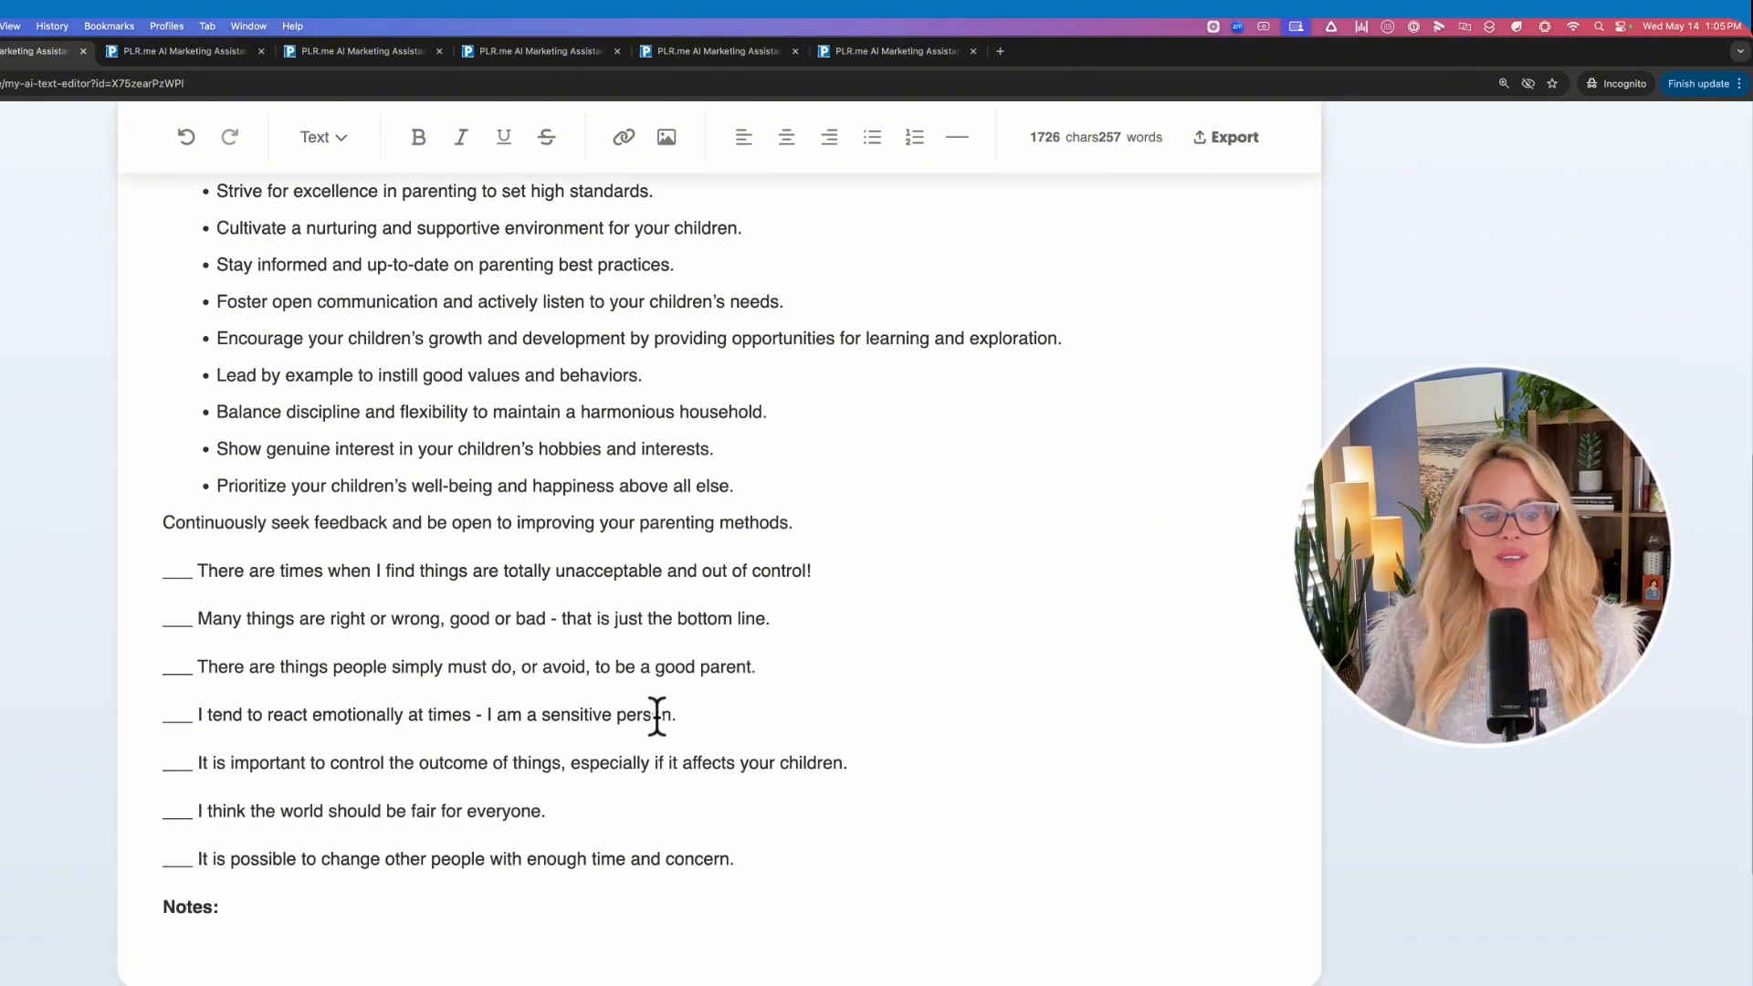
left_click(792, 857)
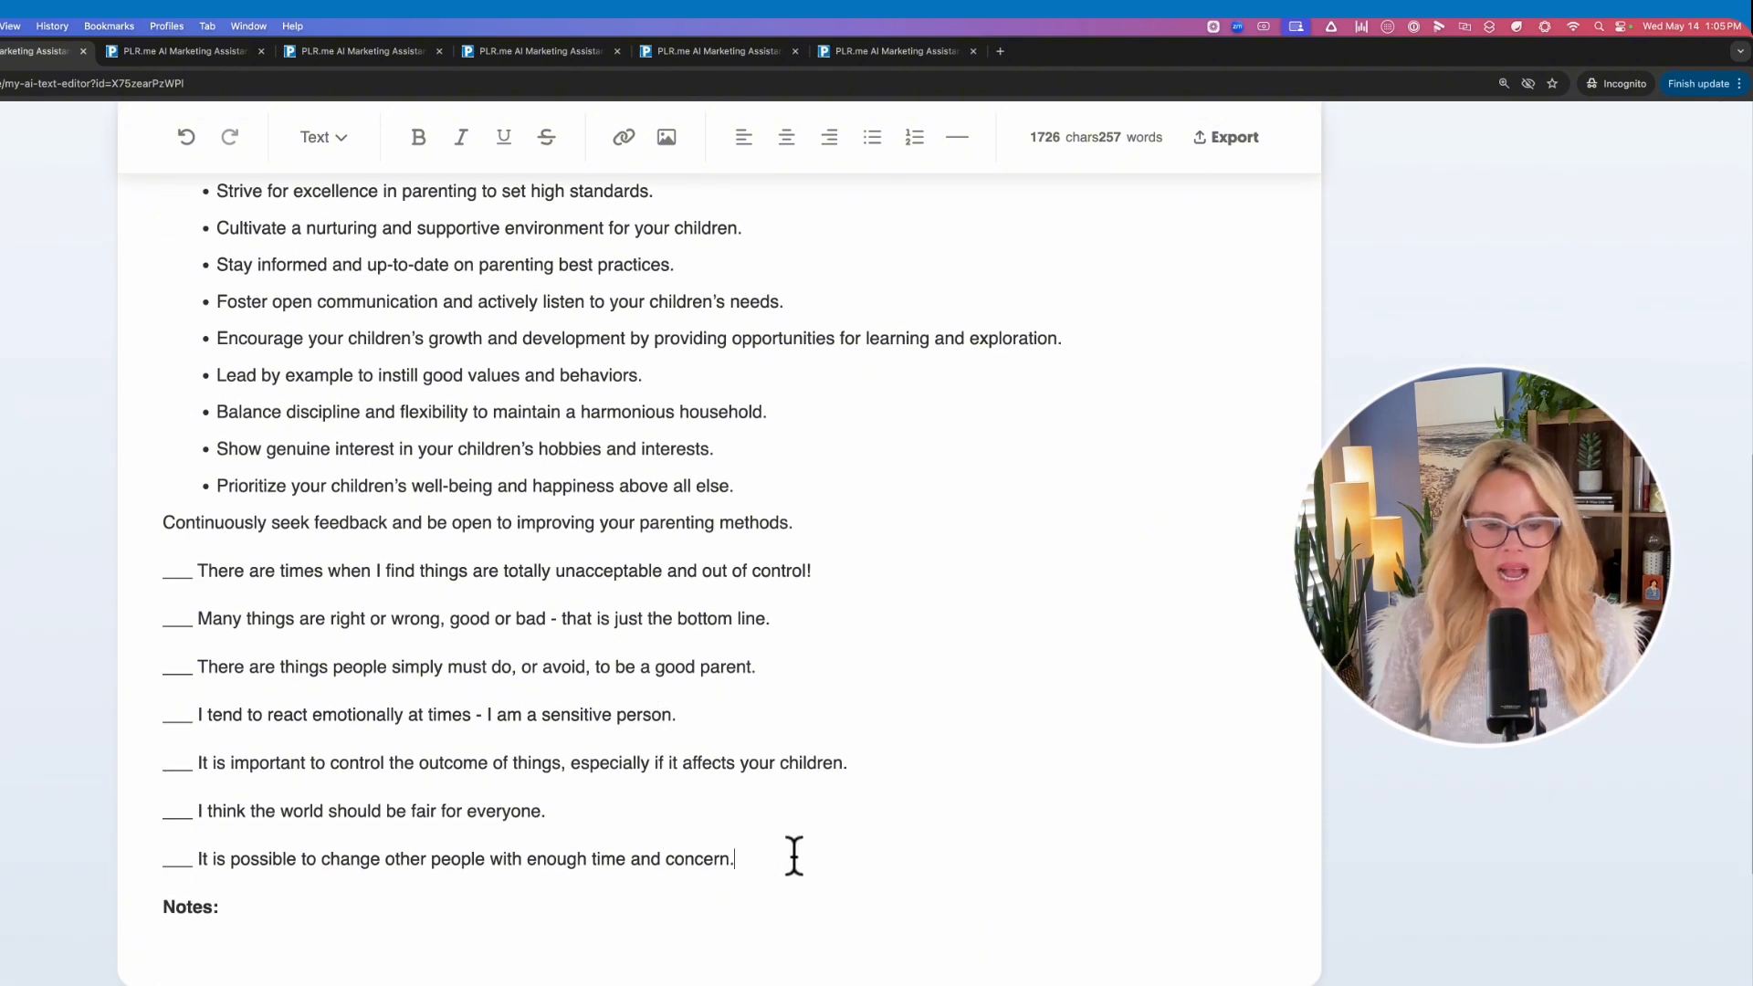
key("Return")
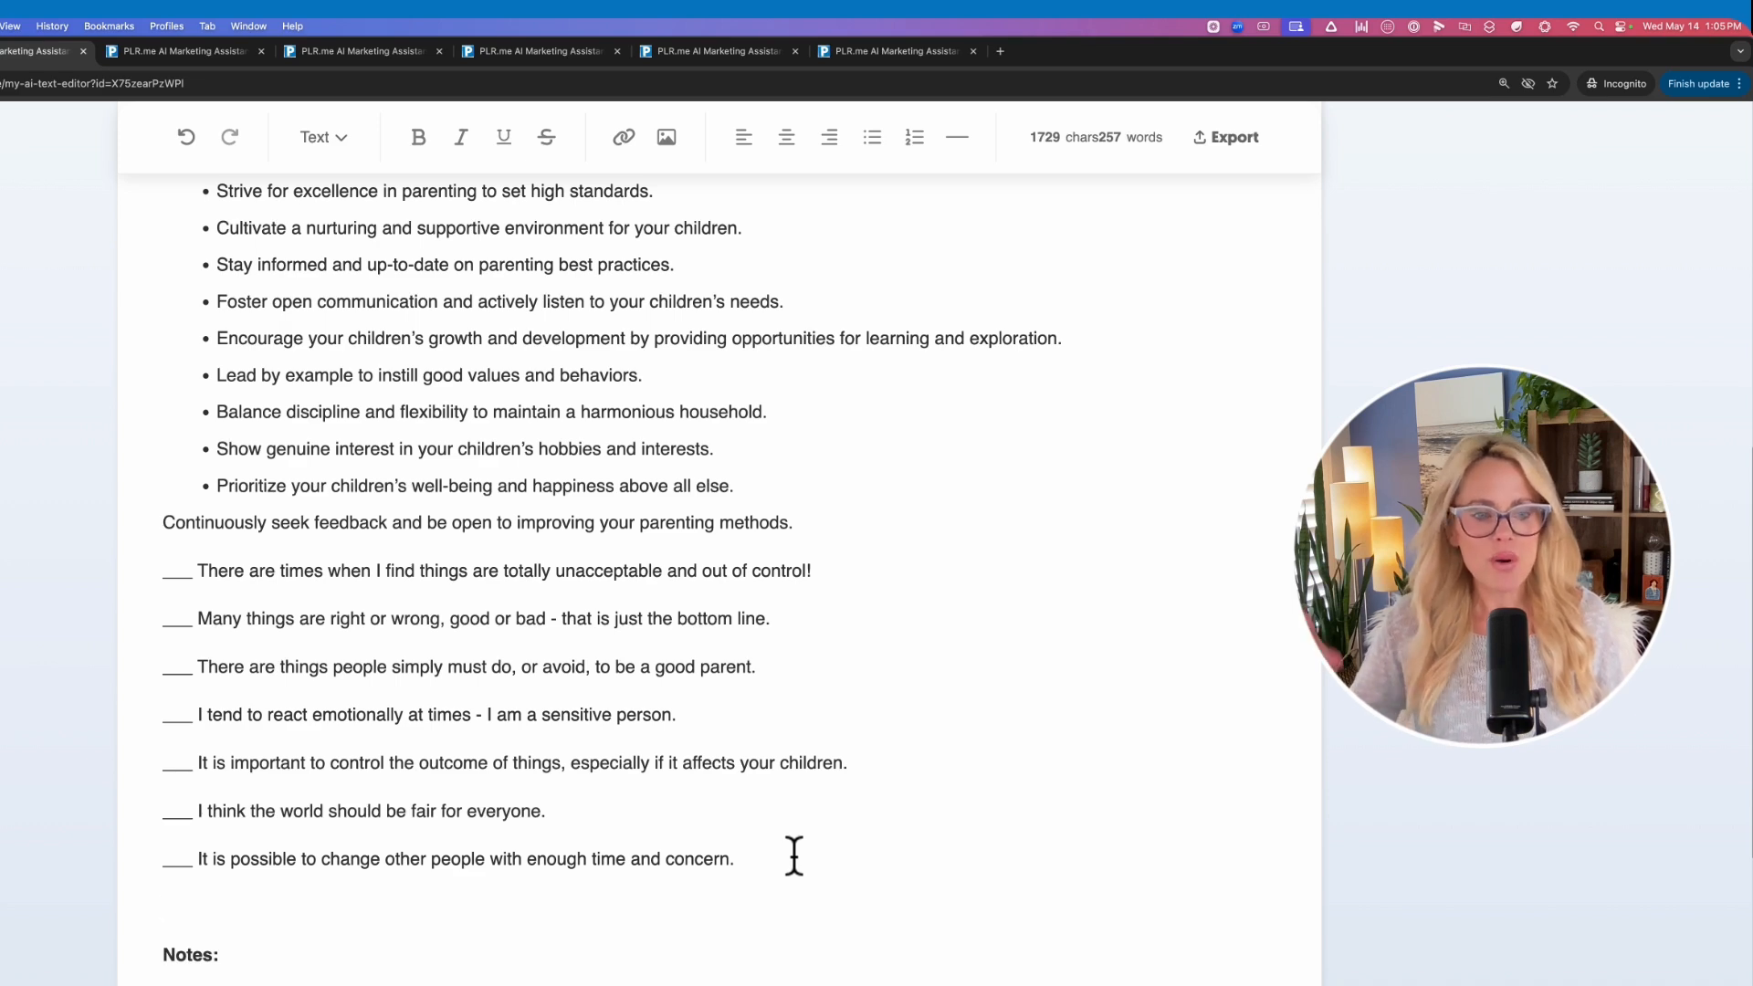
key("super+v")
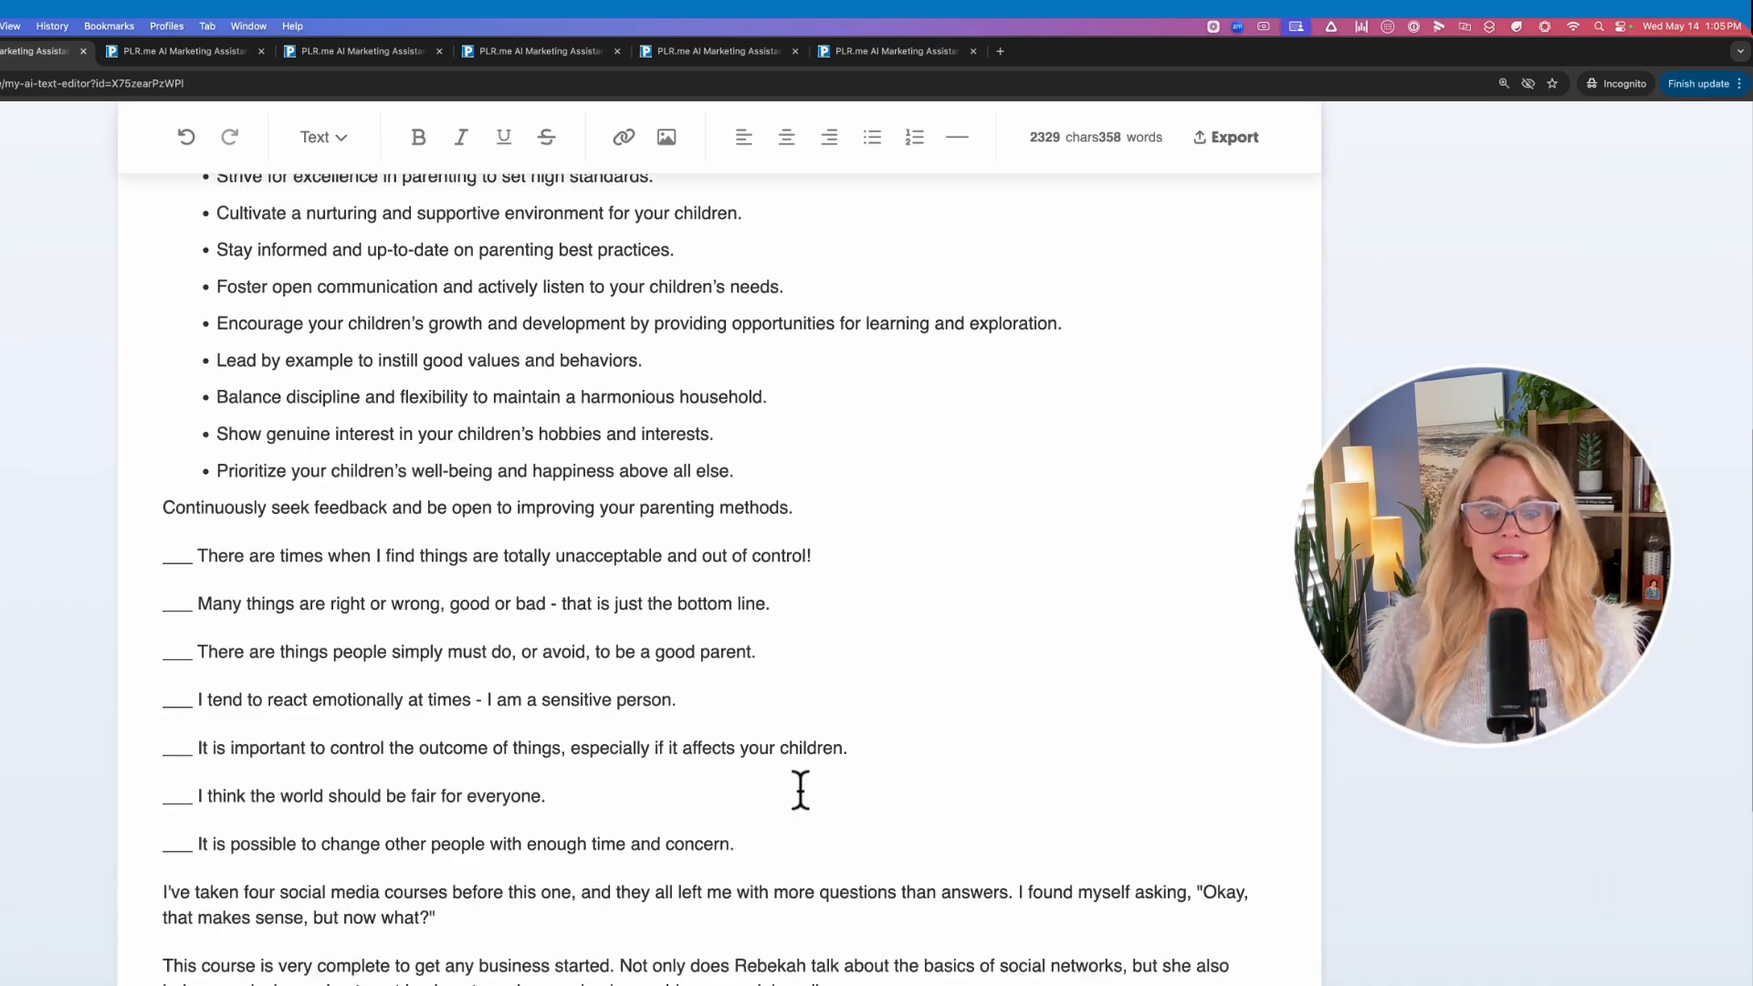
Step: Change the tone of "It is possible to change other people with enough time and concern." to Storytelling with AI and insert the story below it
scroll(798, 791, "down", 3)
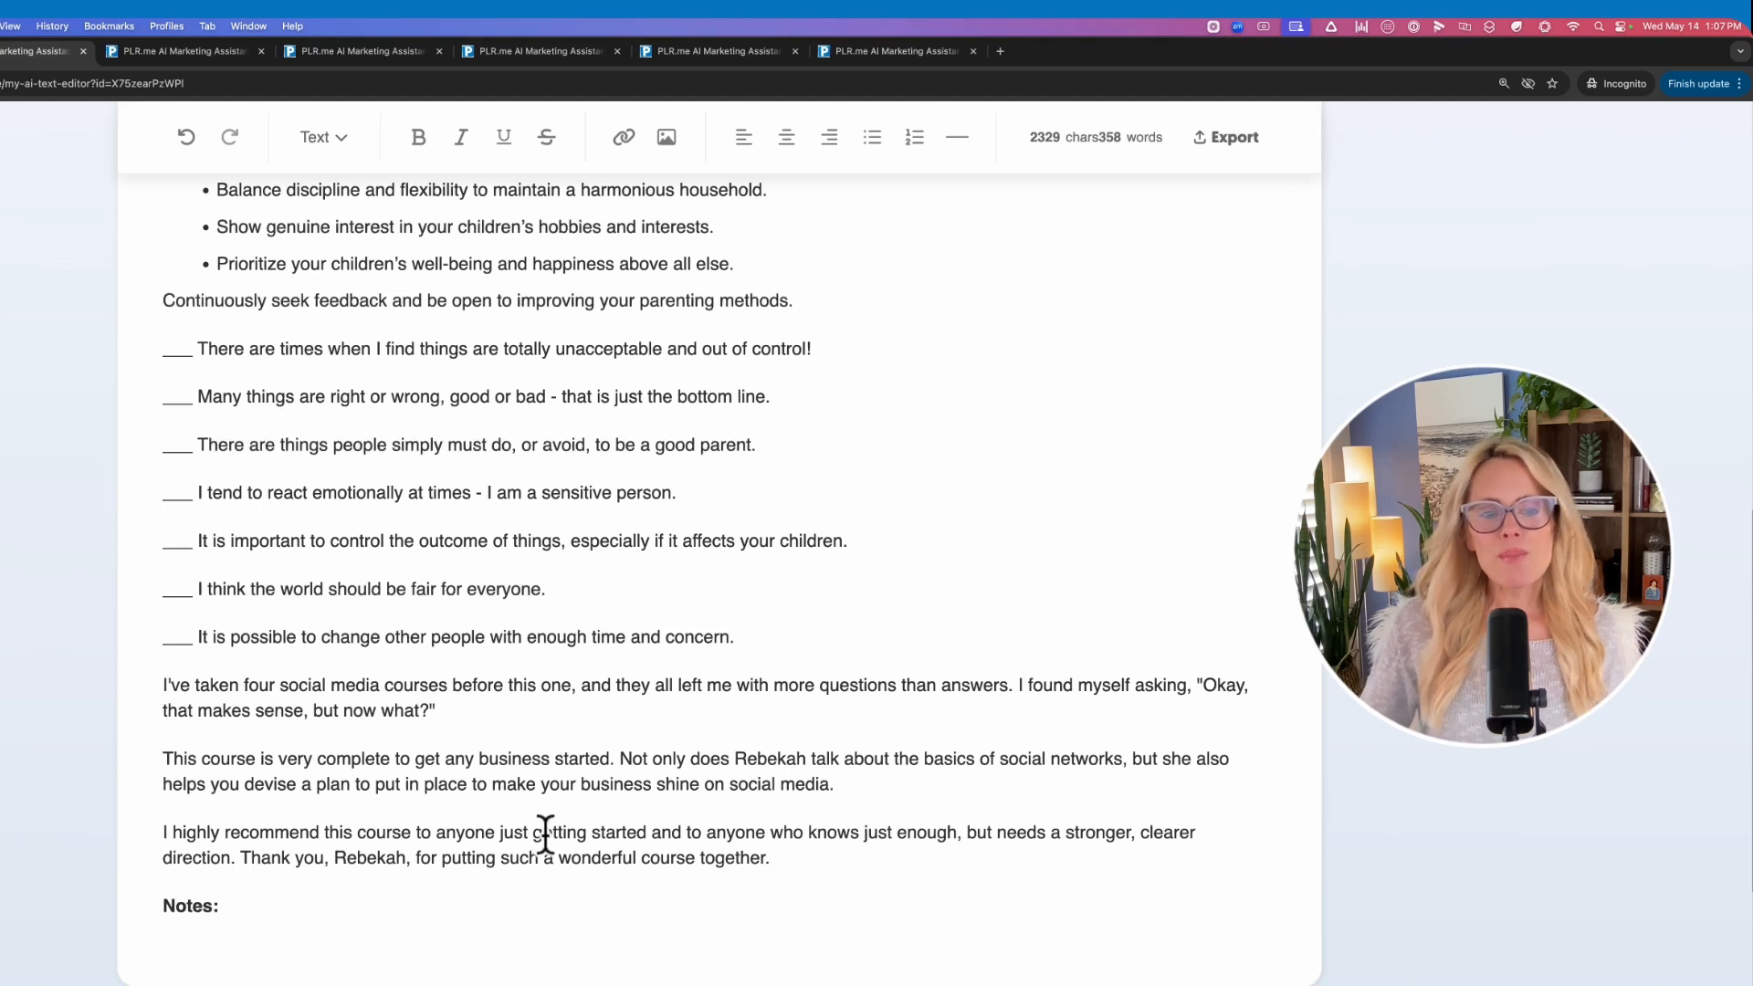
left_click_drag(753, 639, 196, 638)
left_click(264, 686)
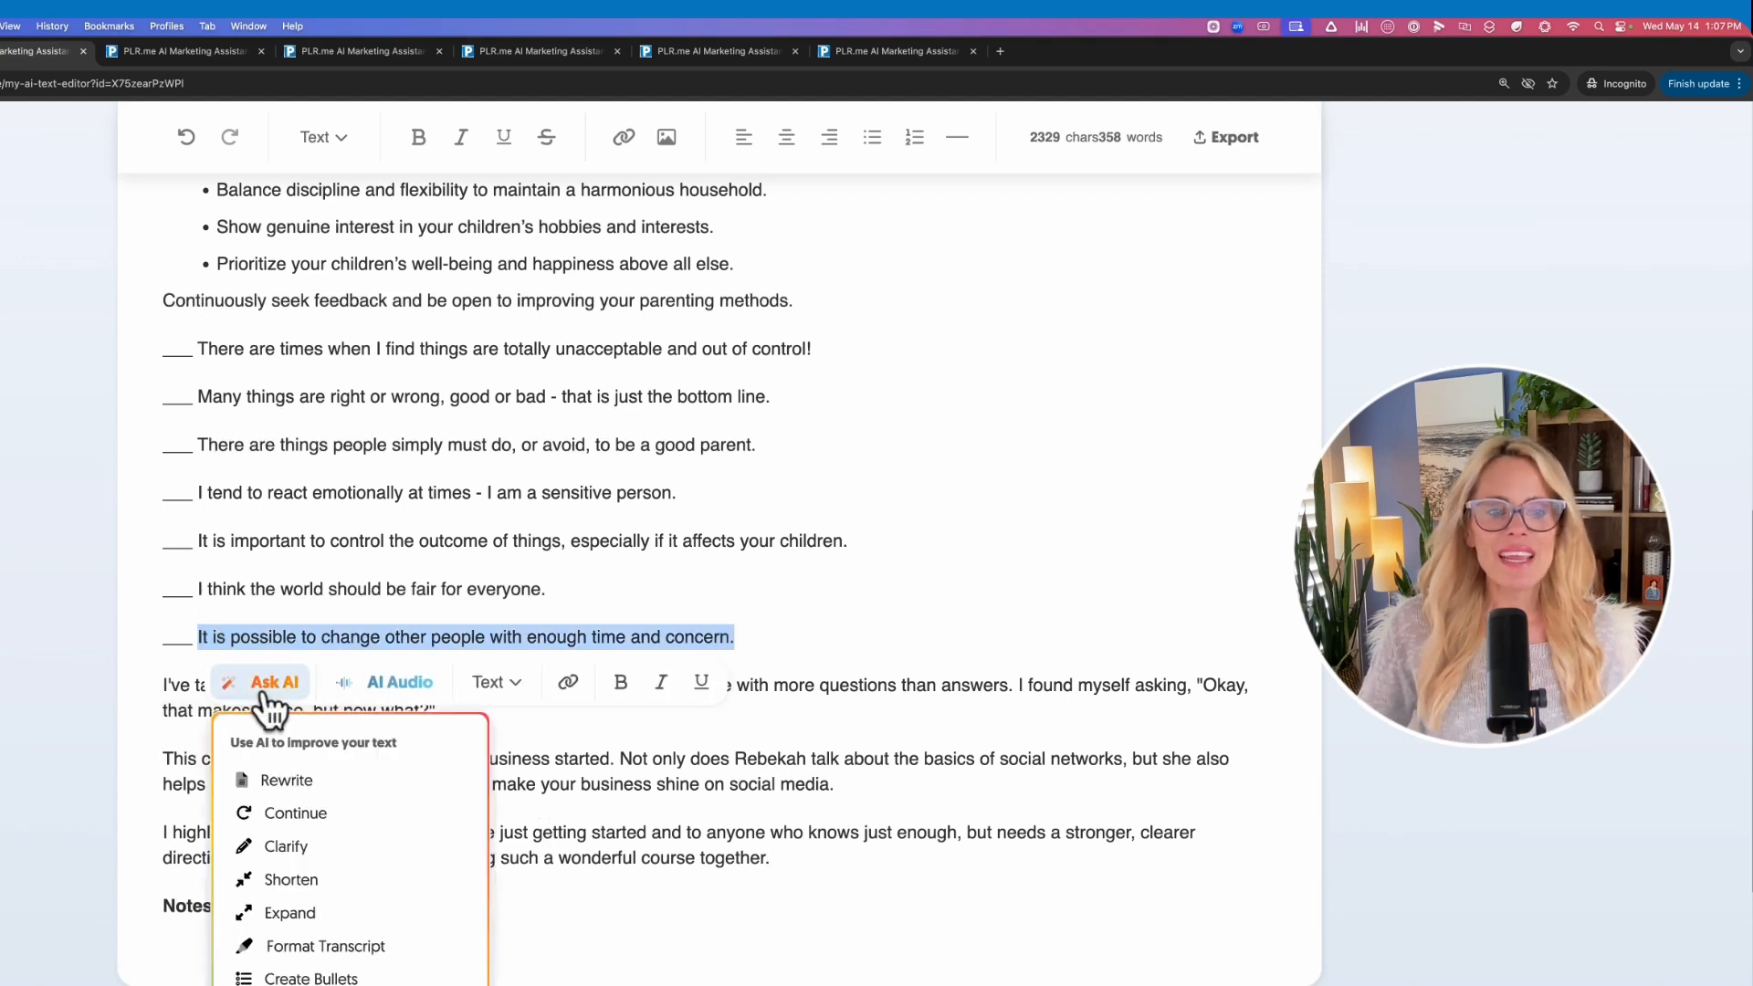
scroll(369, 785, "down", 2)
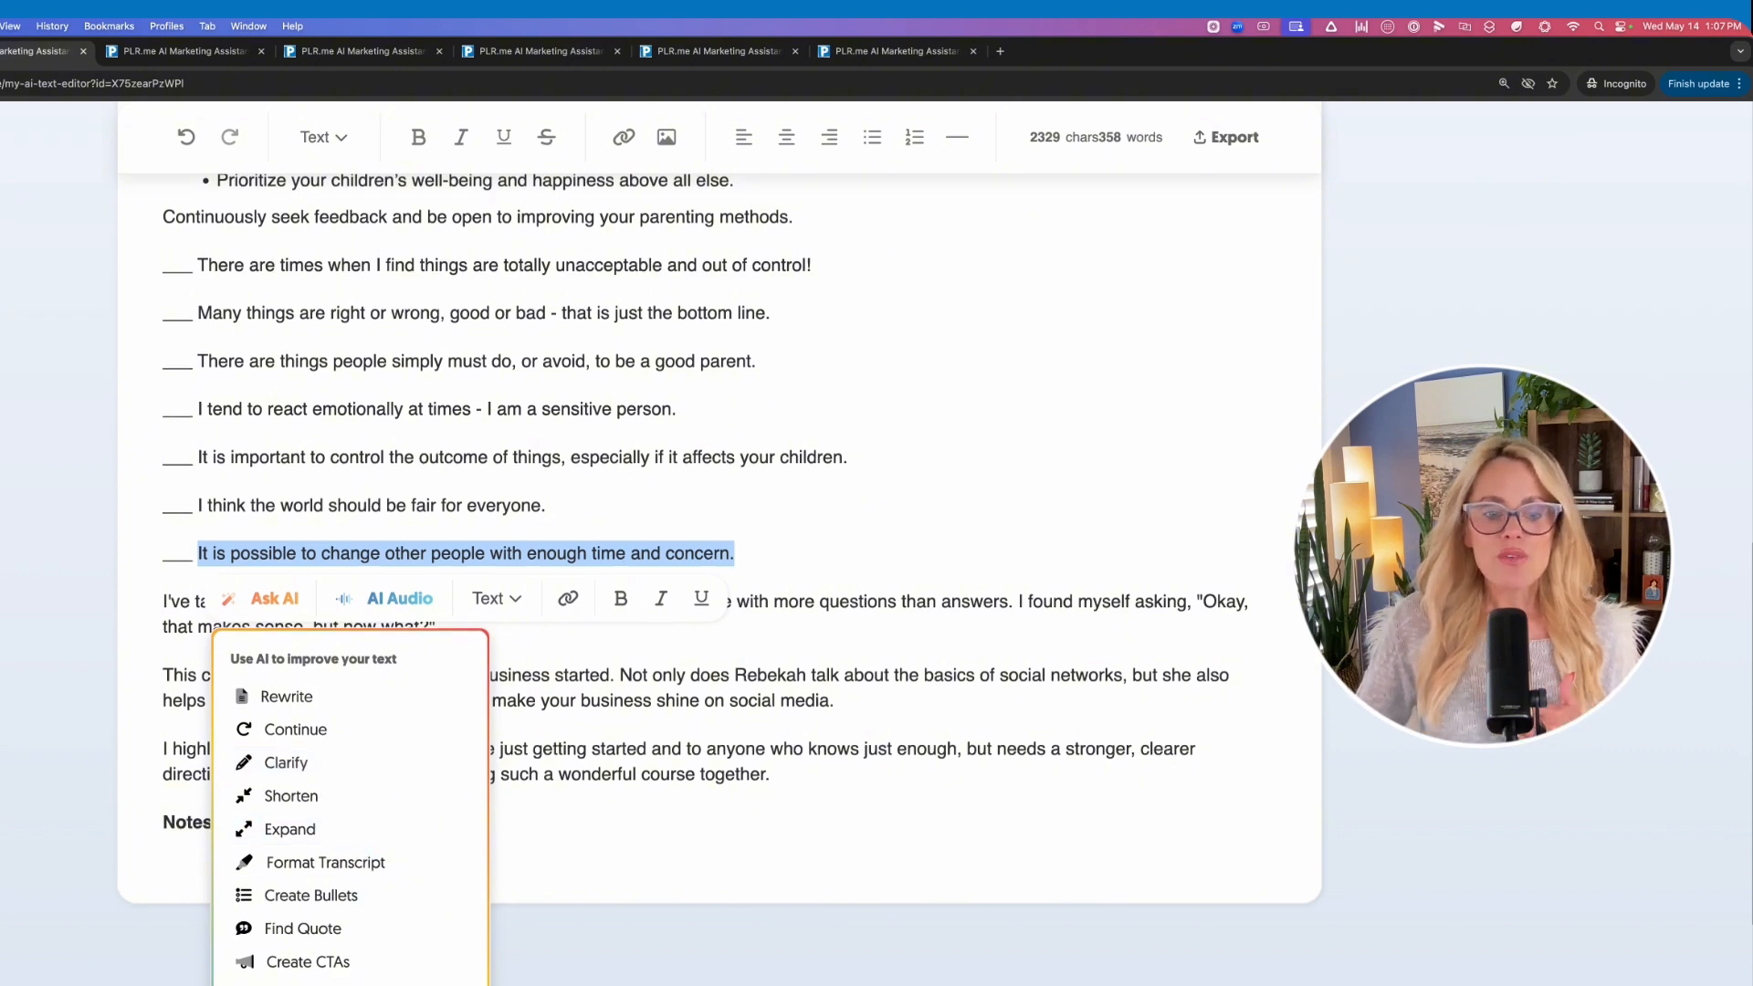
scroll(370, 913, "down", 5)
mouse_move(456, 754)
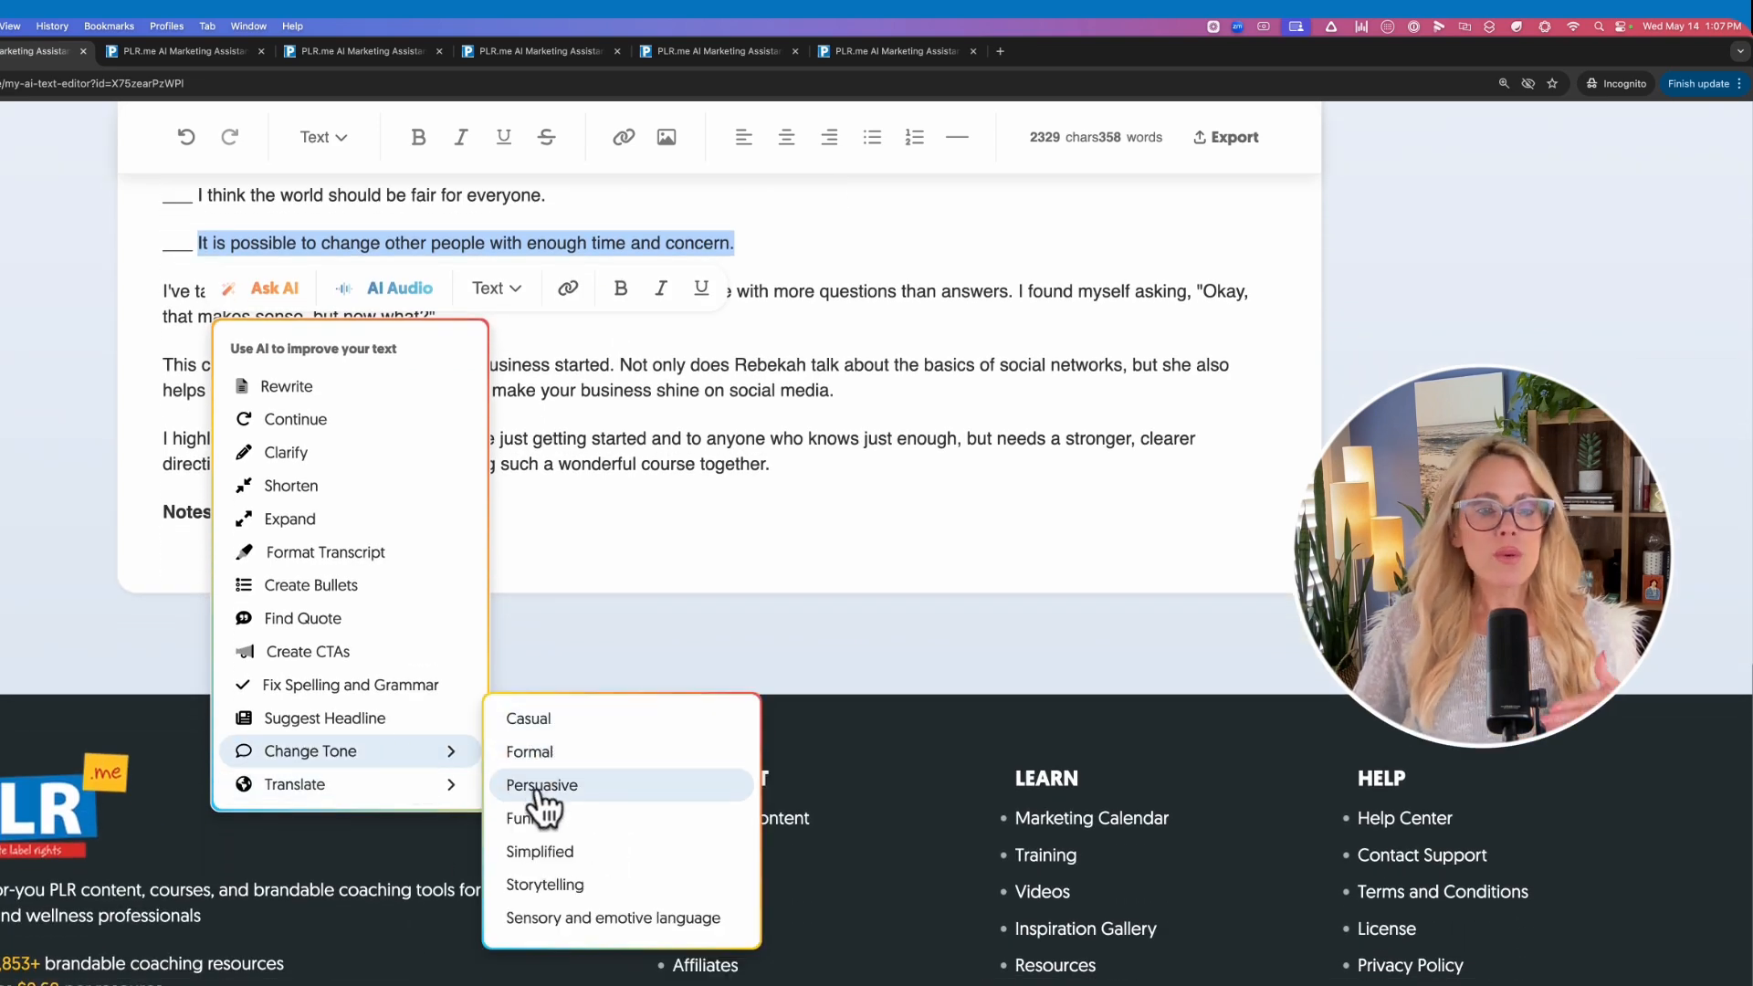
left_click(530, 885)
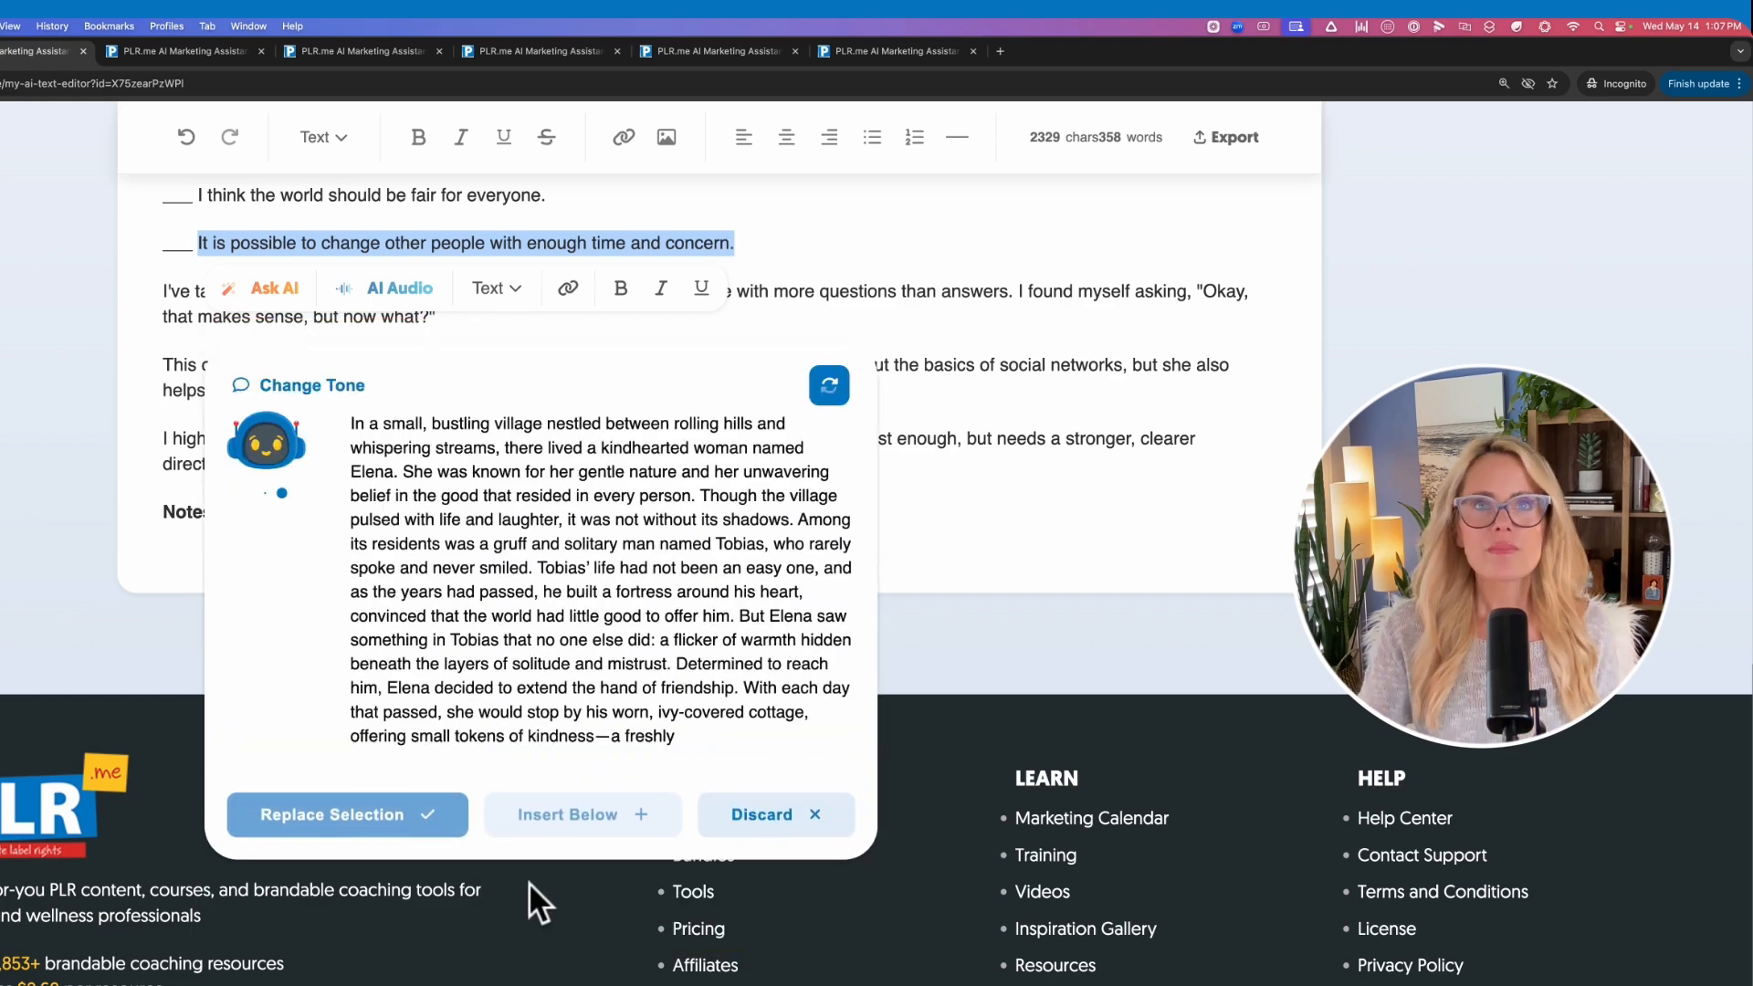
scroll(676, 693, "down", 5)
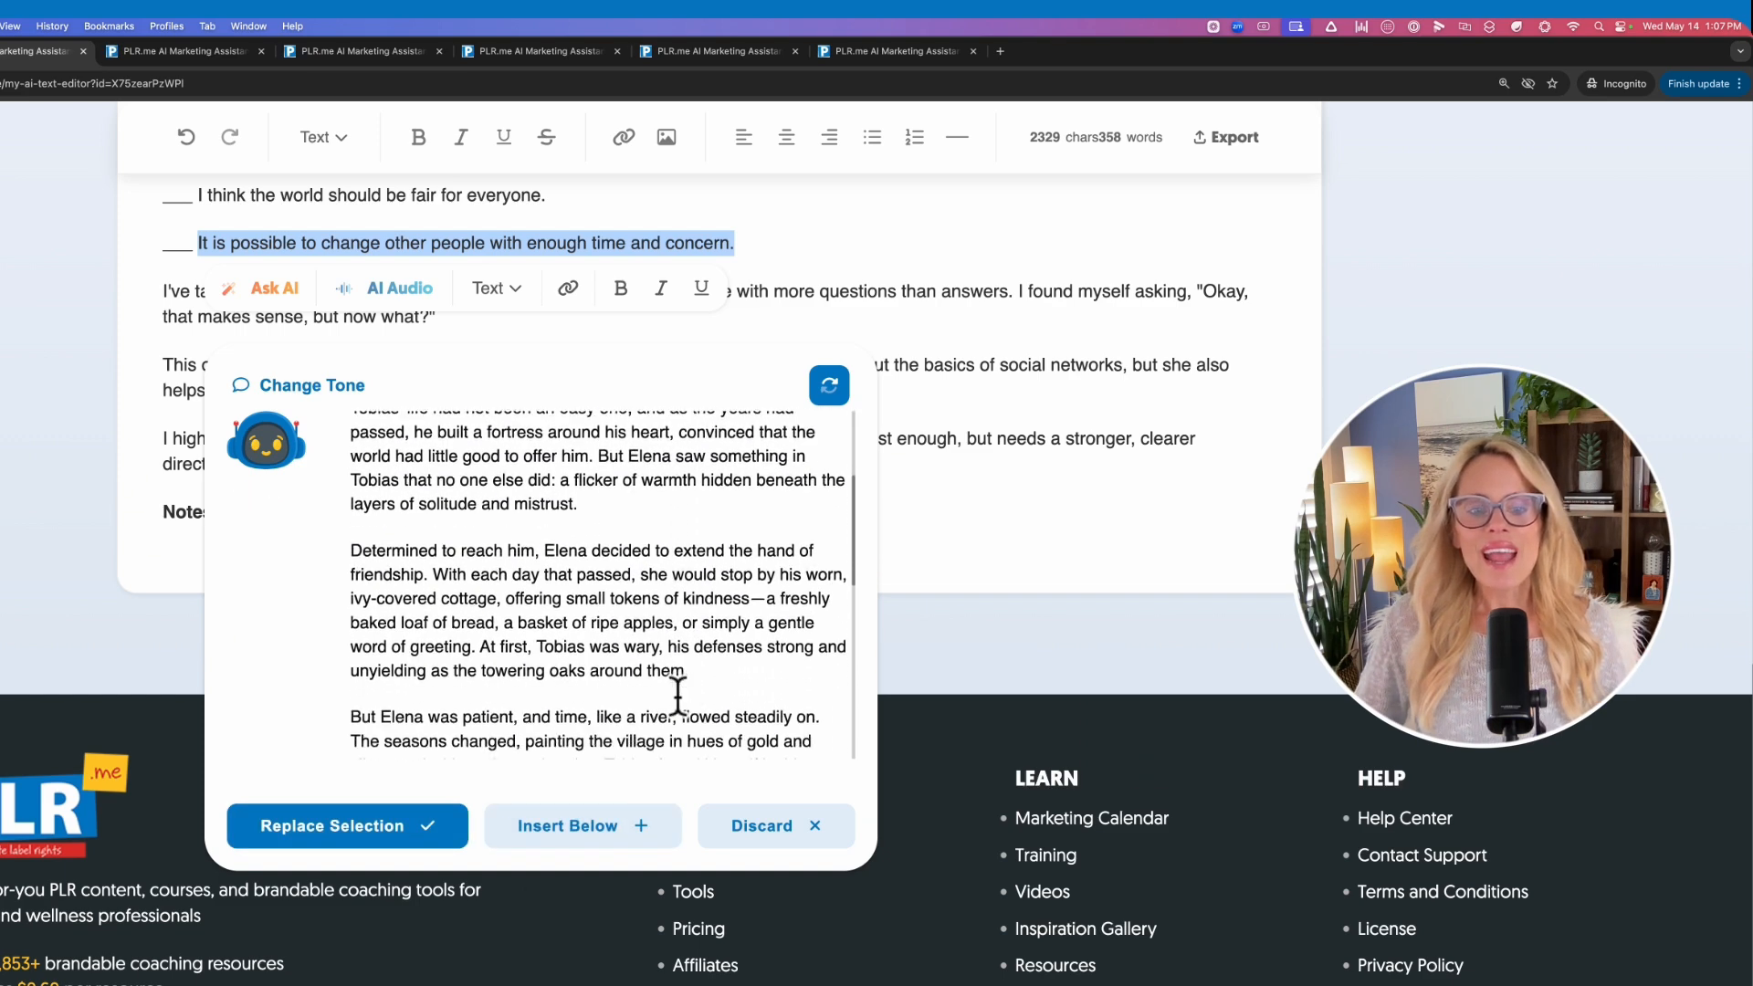
left_click(571, 836)
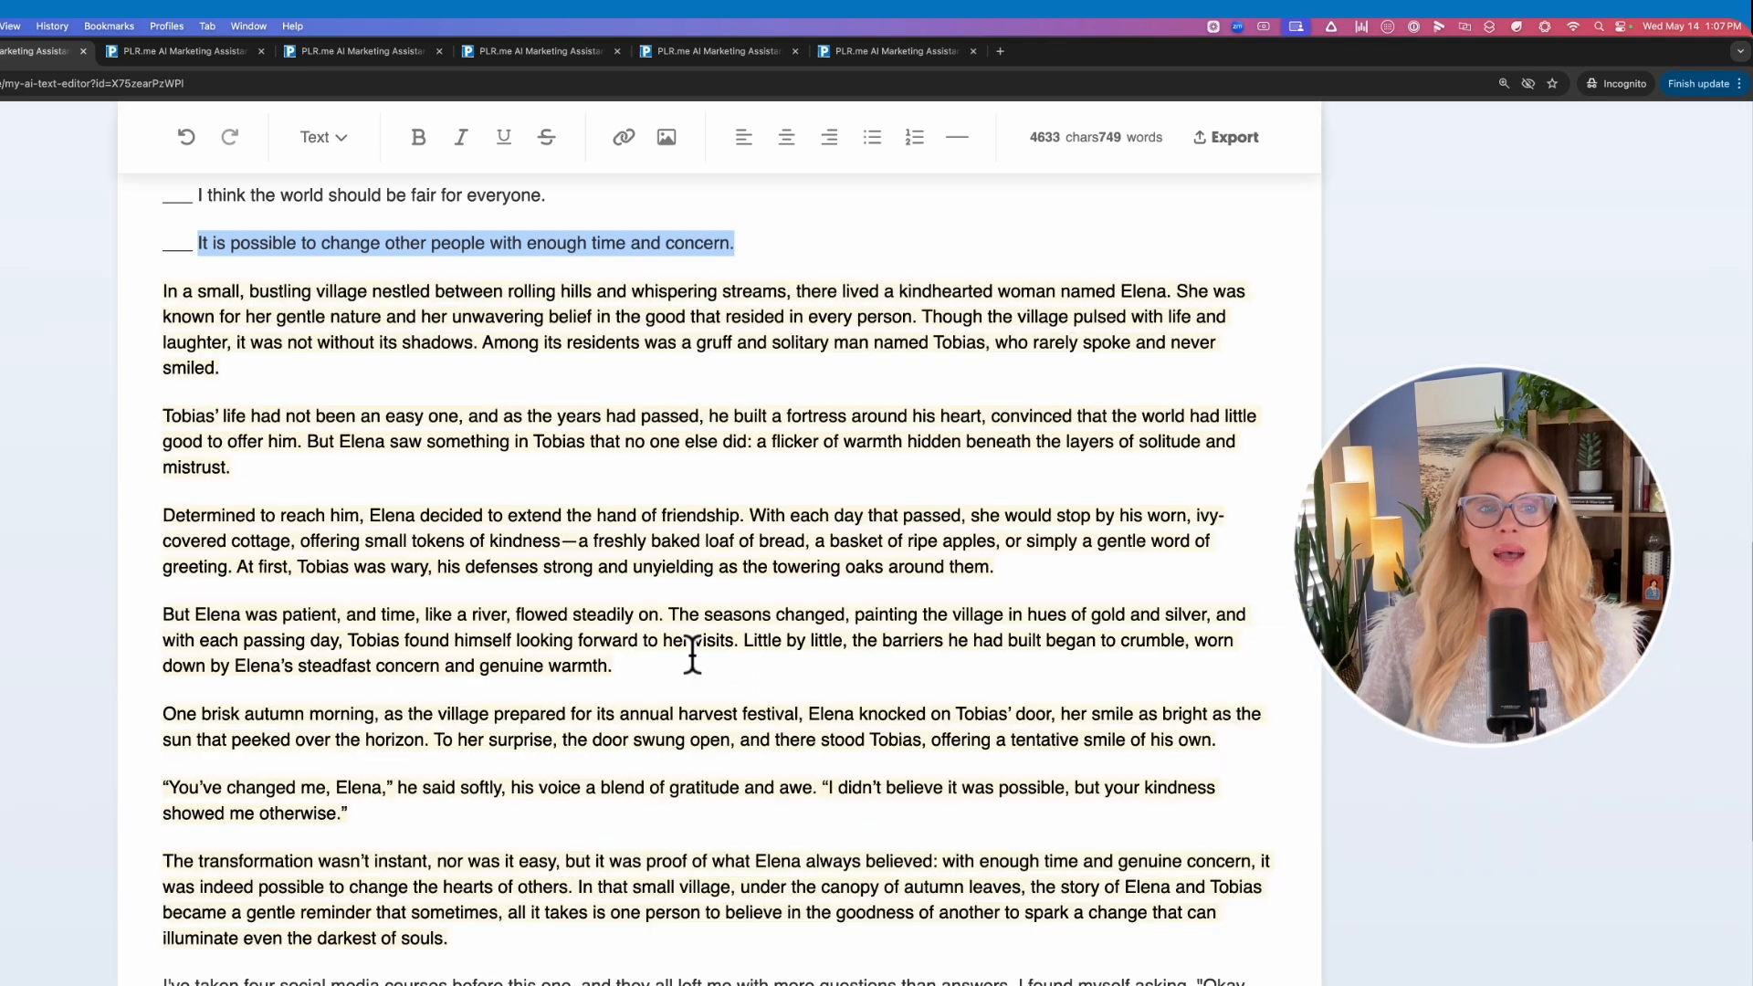
scroll(692, 654, "up", 5)
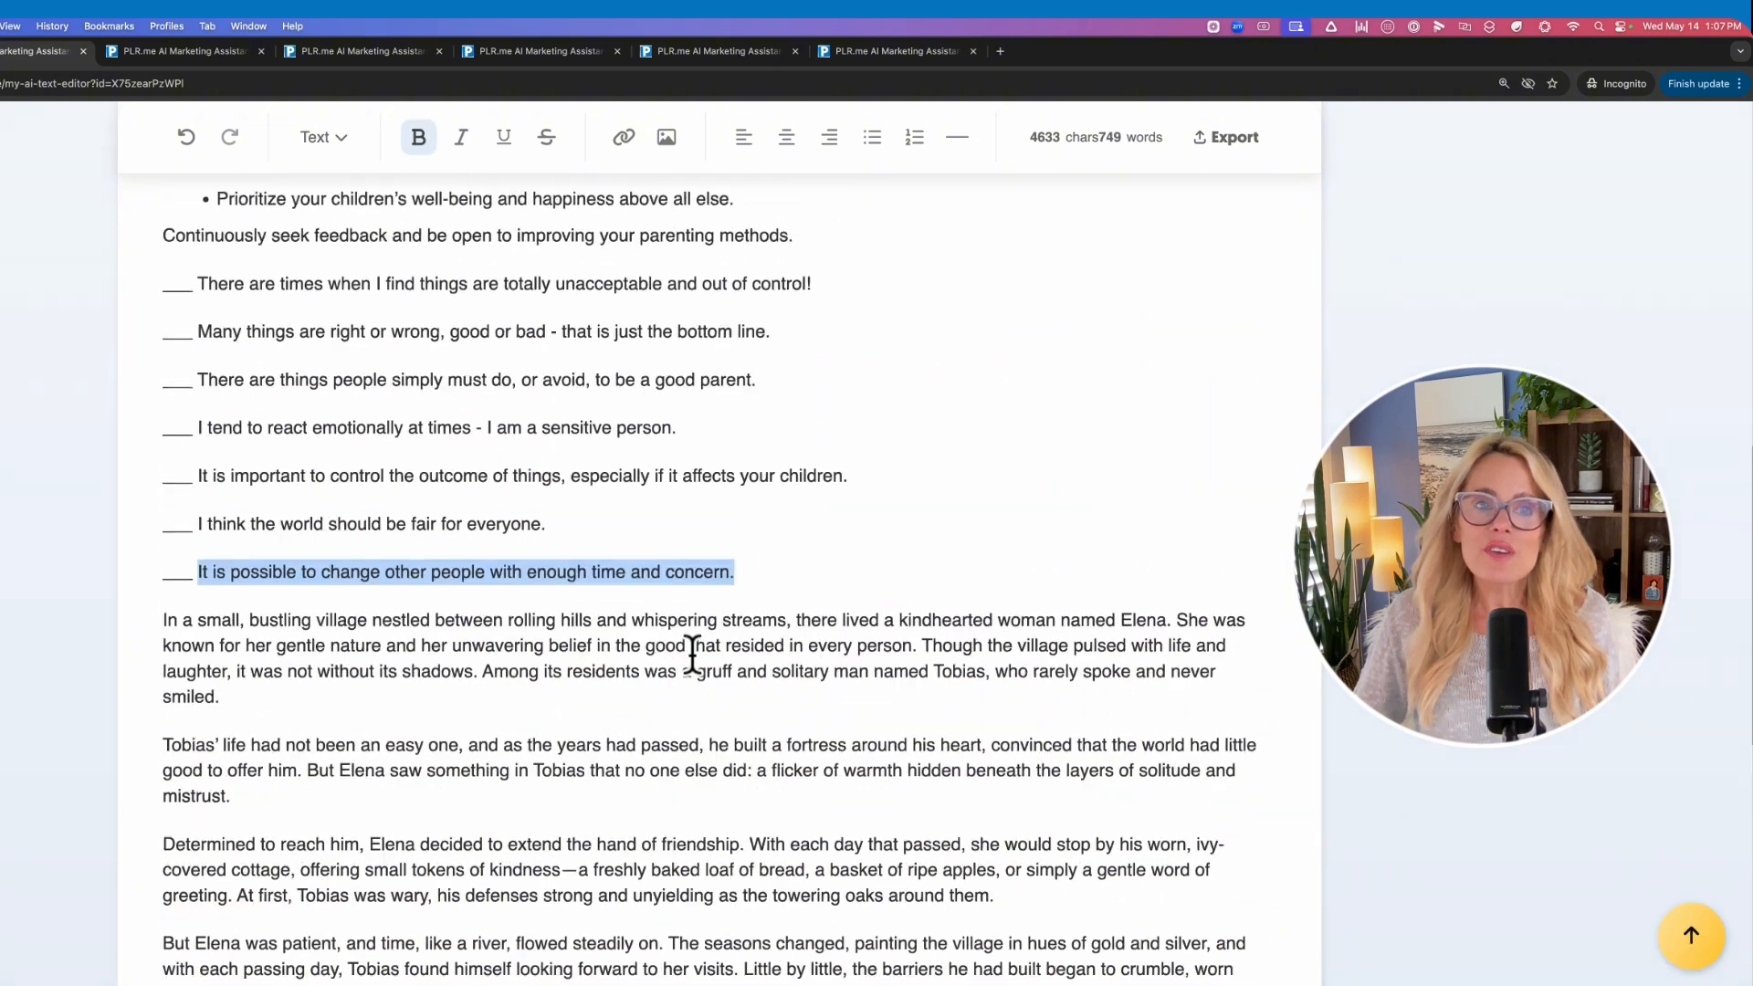
scroll(692, 654, "down", 2)
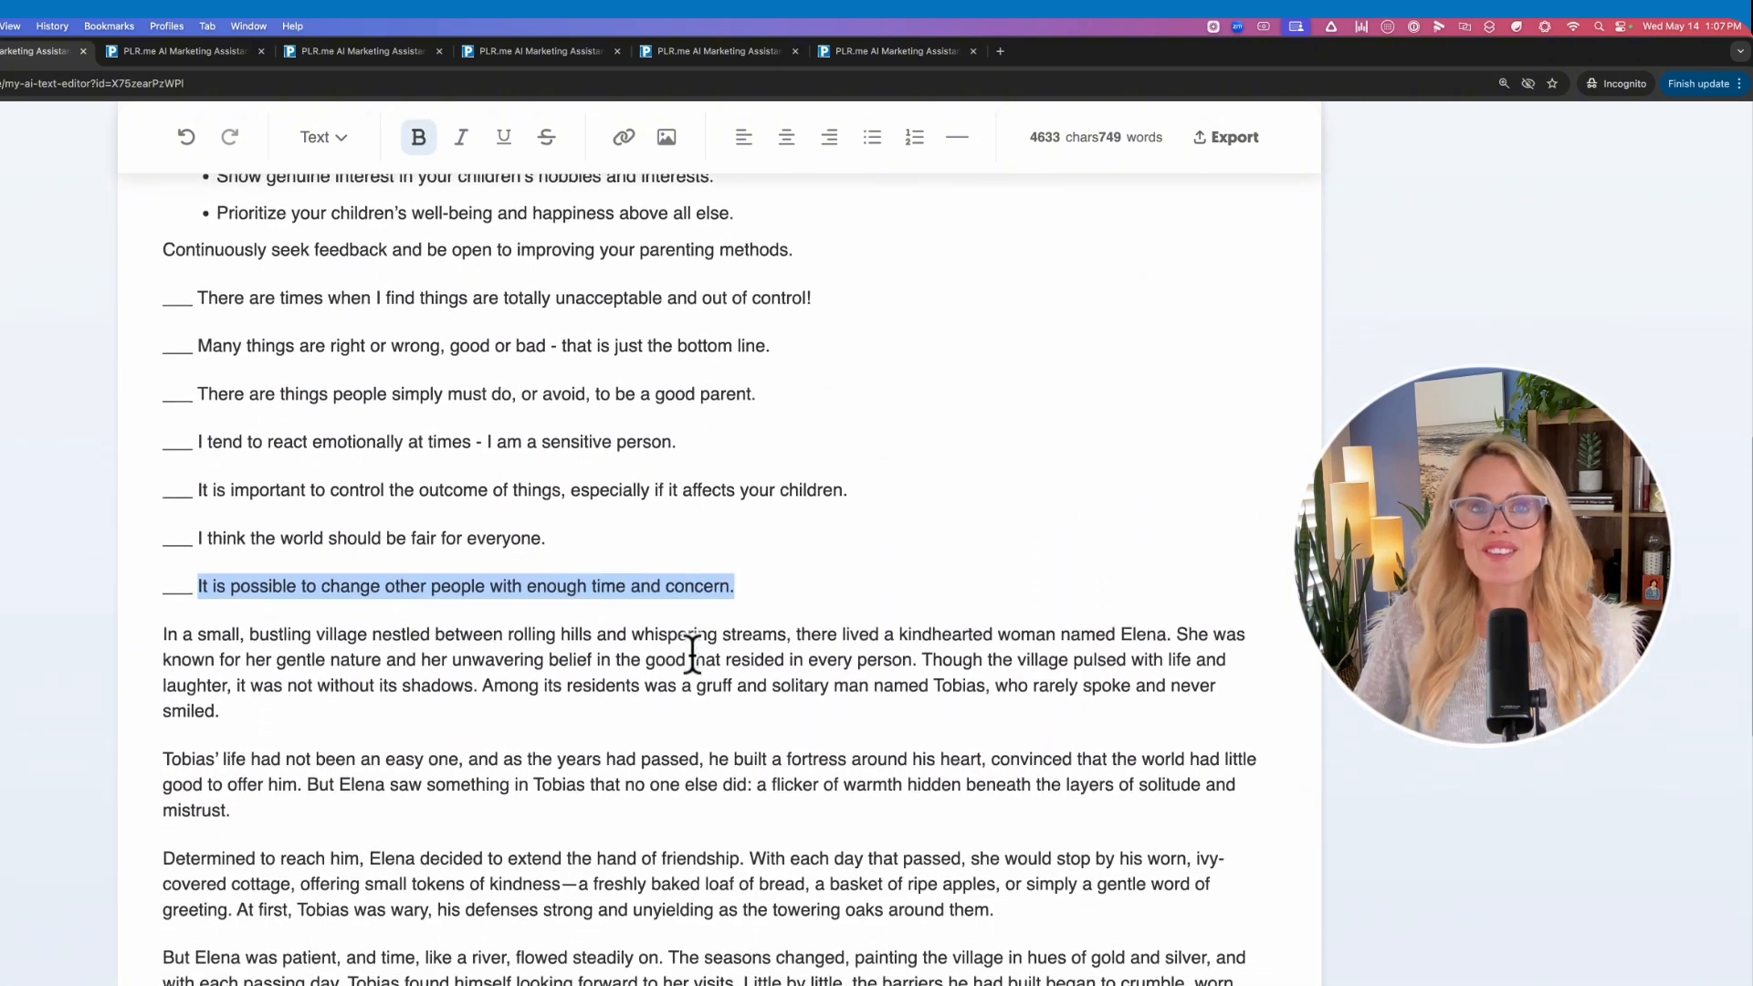